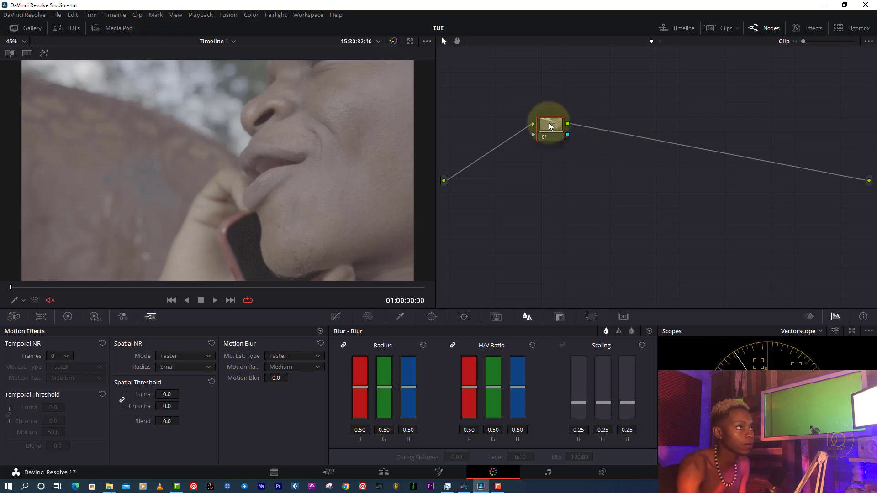
- Reposition the first node slightly lower in the node graph and label it "fpe"
left_click_drag(547, 122, 558, 160)
right_click(558, 160)
key("Escape")
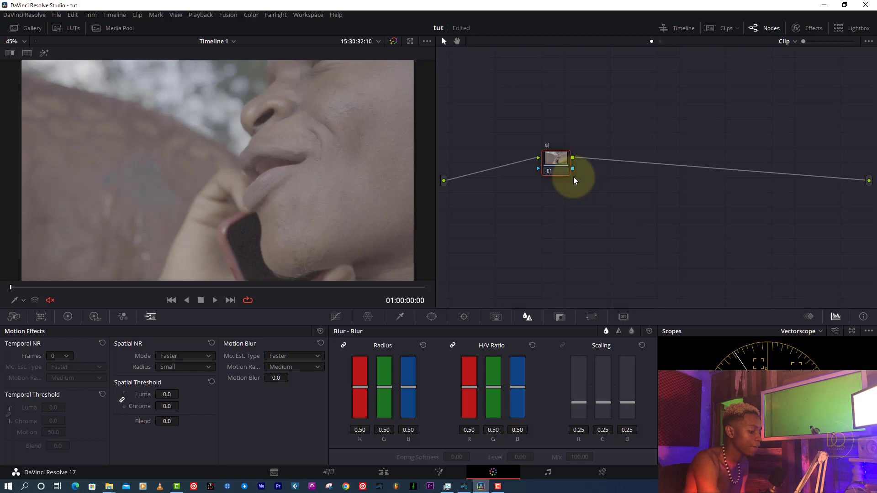
key("Return")
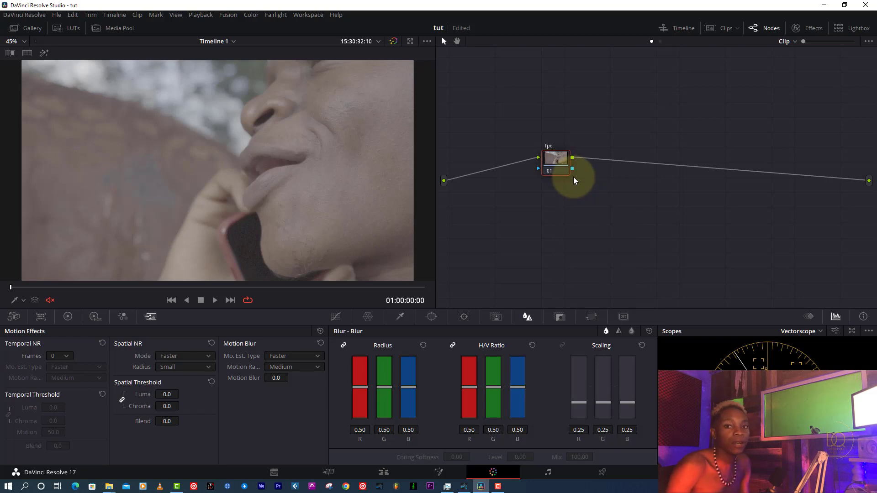
- Apply the Rec709 Kodak 2383 D55 LUT to the fpe node and move the node toward the graph's output
right_click(567, 161)
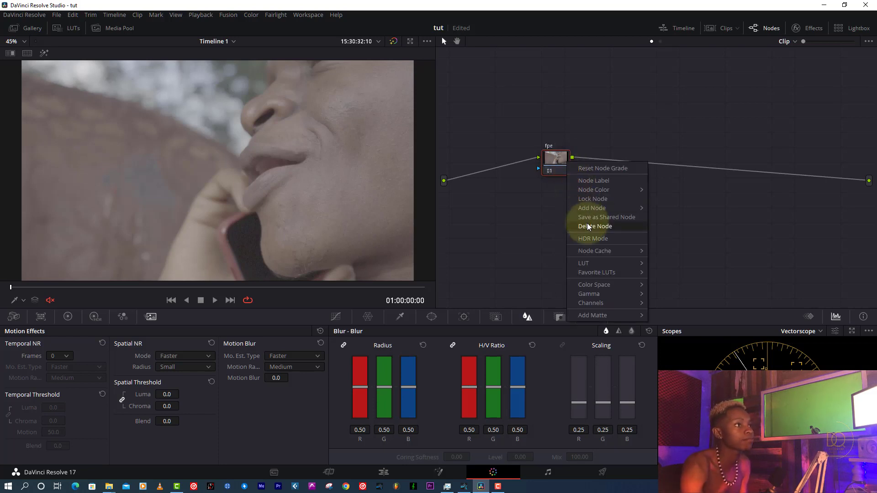
mouse_move(627, 274)
left_click(685, 272)
left_click_drag(558, 162, 684, 182)
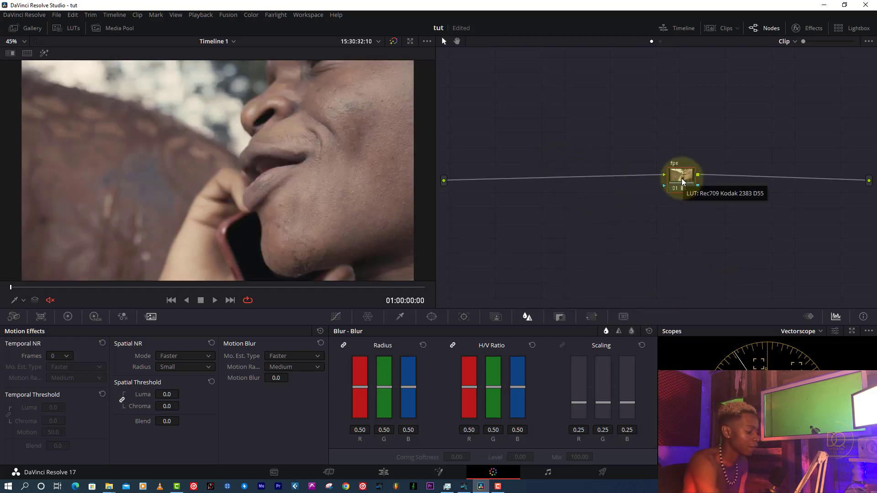
- Add a serial node before the fpe node, place it nearer the graph's input, and label it "expo"
key("shift+s")
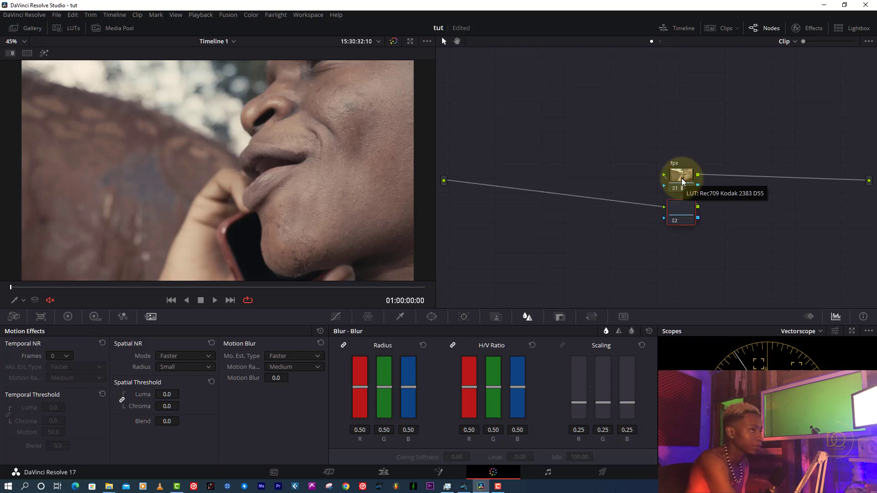
left_click_drag(661, 210, 525, 169)
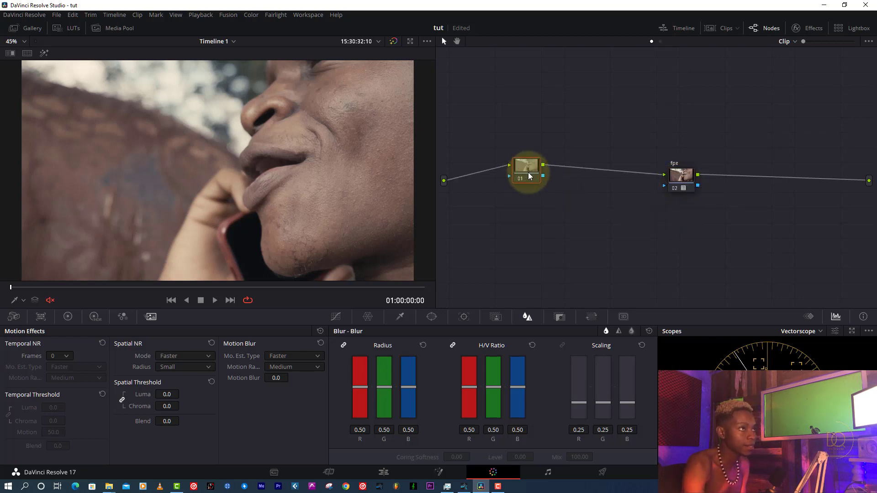
right_click(531, 174)
left_click(549, 192)
type("expo")
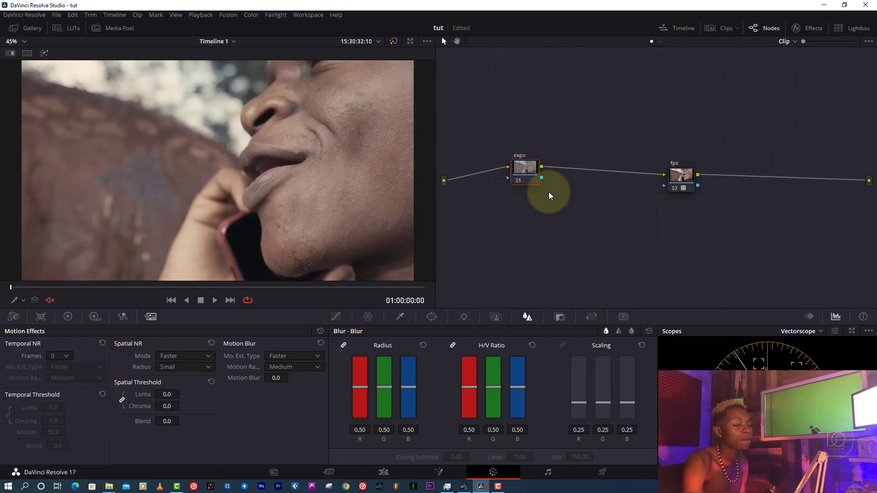
- Using the Waveform scope, lift the black point of the expo node's custom curve and add shadow and highlight points for a gentle contrast curve
left_click(789, 333)
left_click(794, 356)
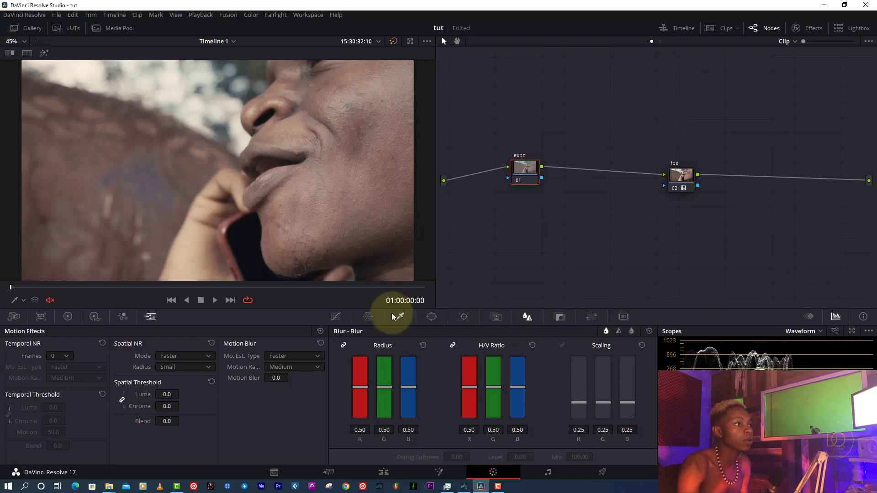
left_click(337, 316)
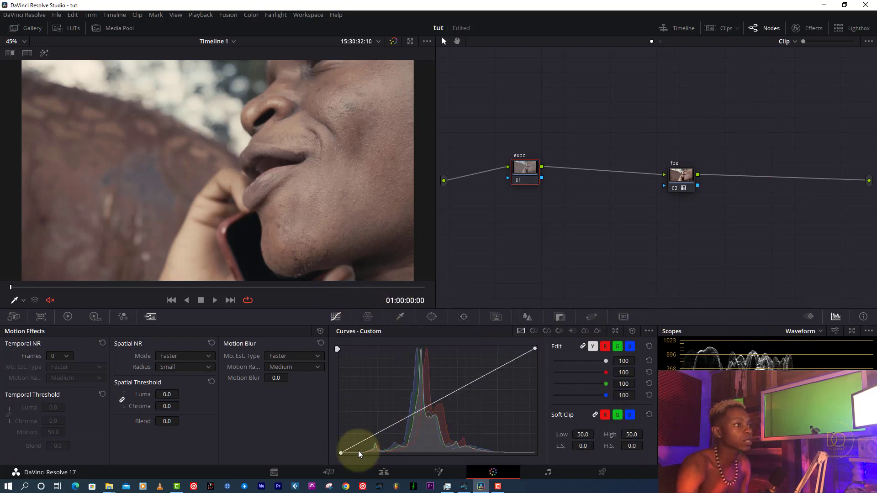
left_click_drag(341, 451, 343, 438)
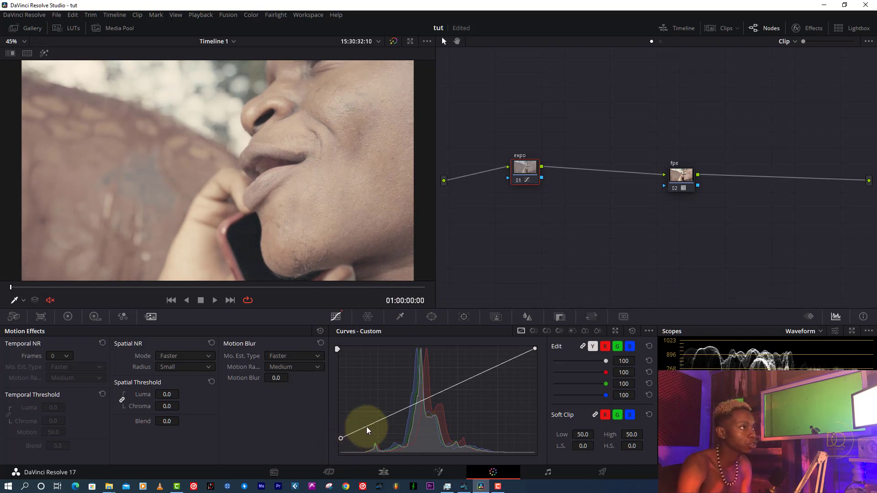
left_click(341, 438)
left_click_drag(371, 421, 383, 428)
left_click(477, 380)
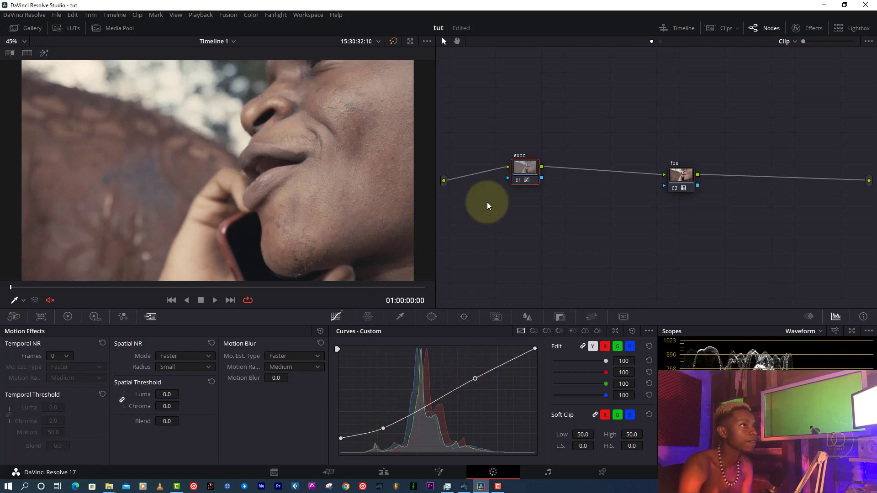
- Shift the expo node closer to the input, add a serial node after it, and label the new node "sat"
left_click_drag(518, 182, 502, 192)
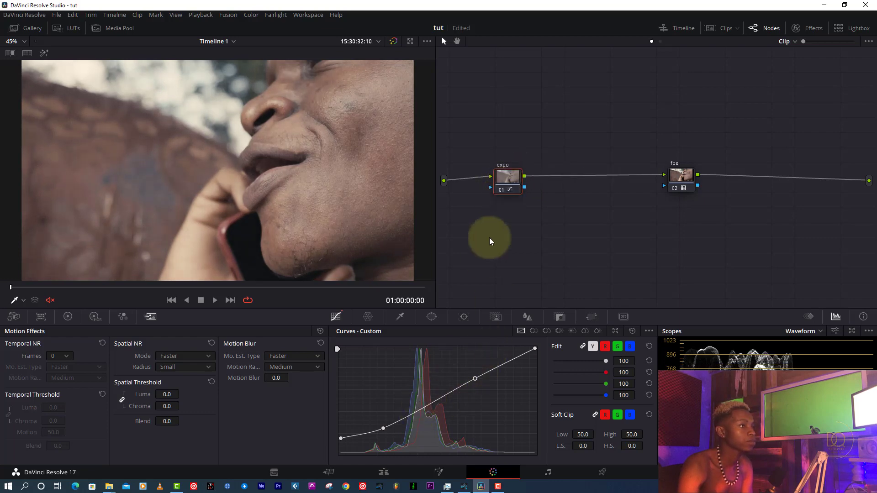
right_click(504, 182)
mouse_move(540, 224)
left_click(588, 228)
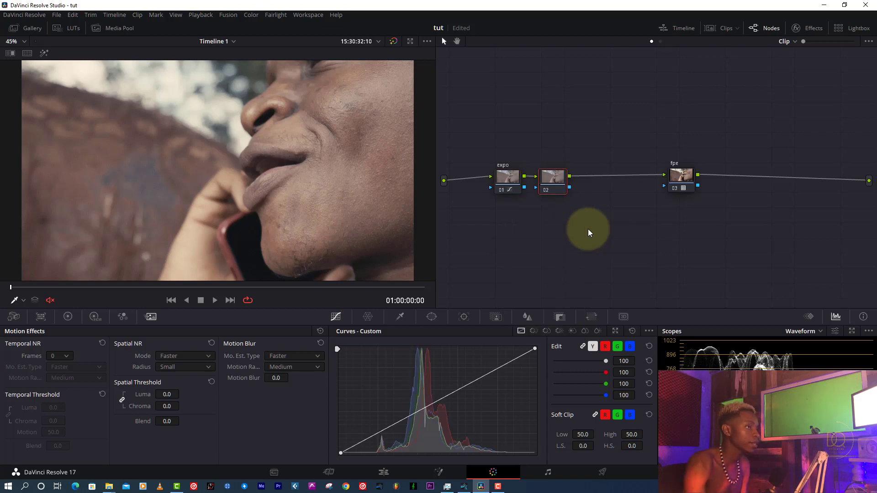
right_click(559, 184)
left_click(574, 196)
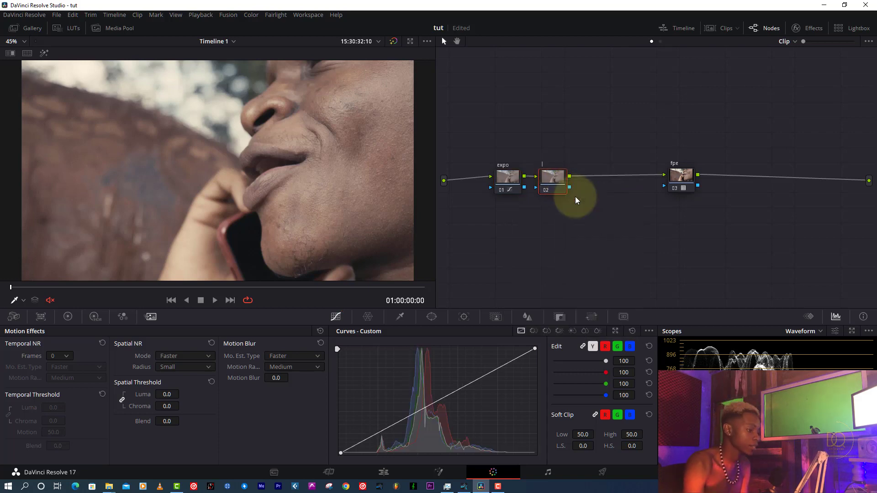
type("sat")
key("Return")
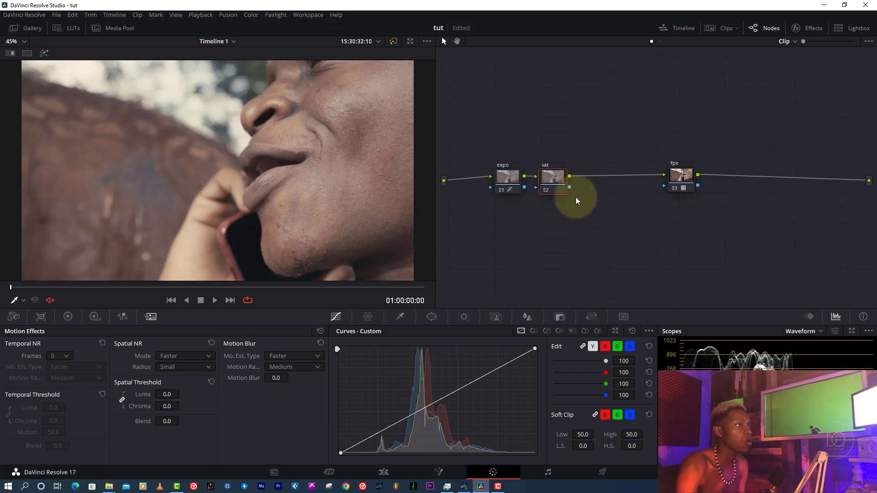
- Set the sat node's Color Boost to 15 and switch the scopes to Vectorscope
left_click(60, 319)
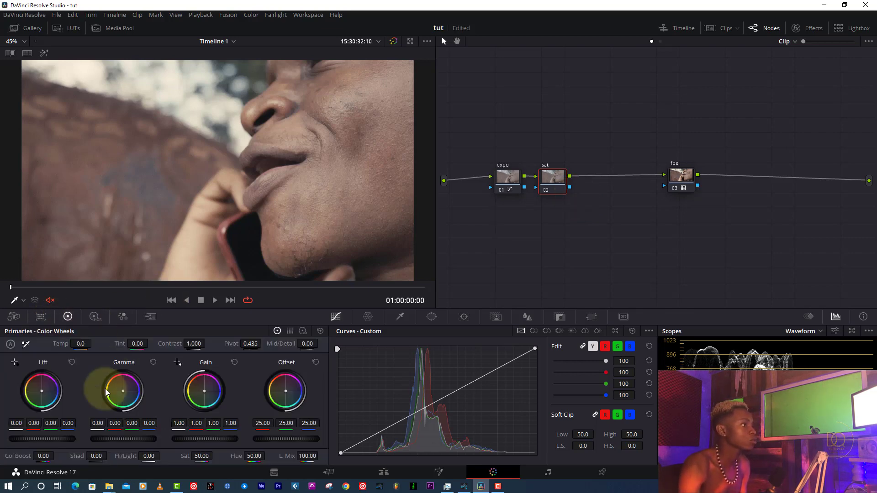
left_click(46, 456)
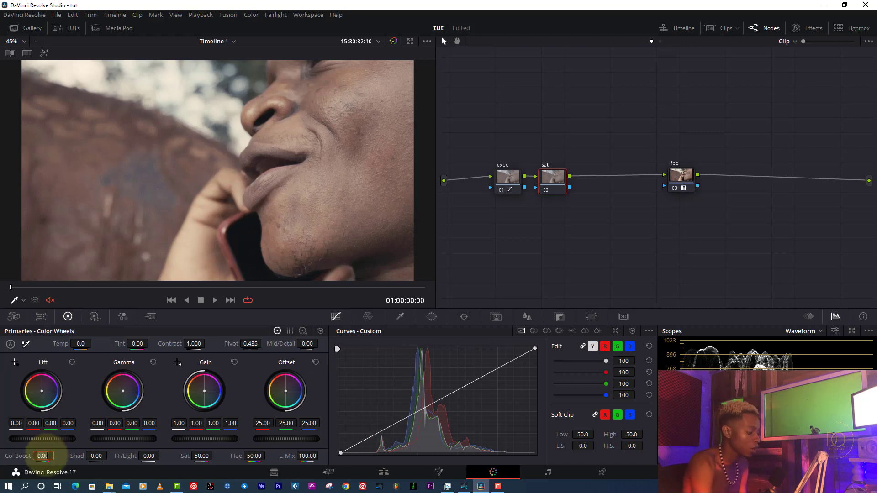
type("15")
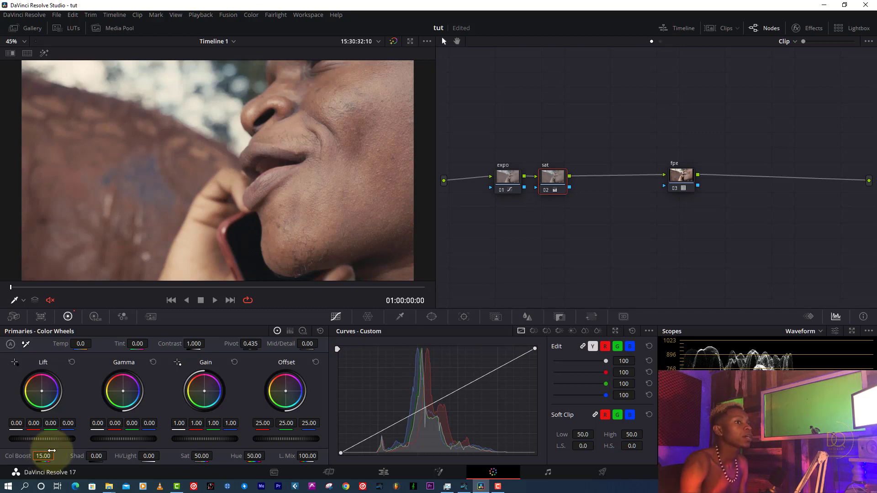
left_click(803, 336)
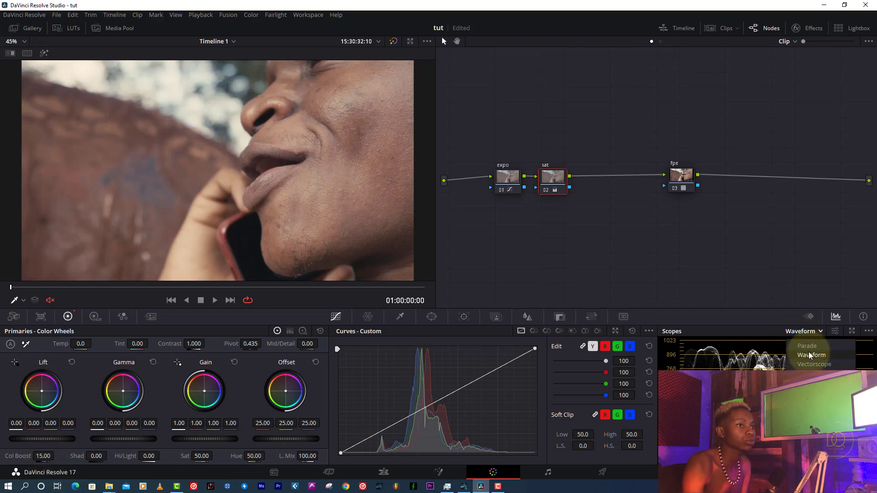
left_click(812, 365)
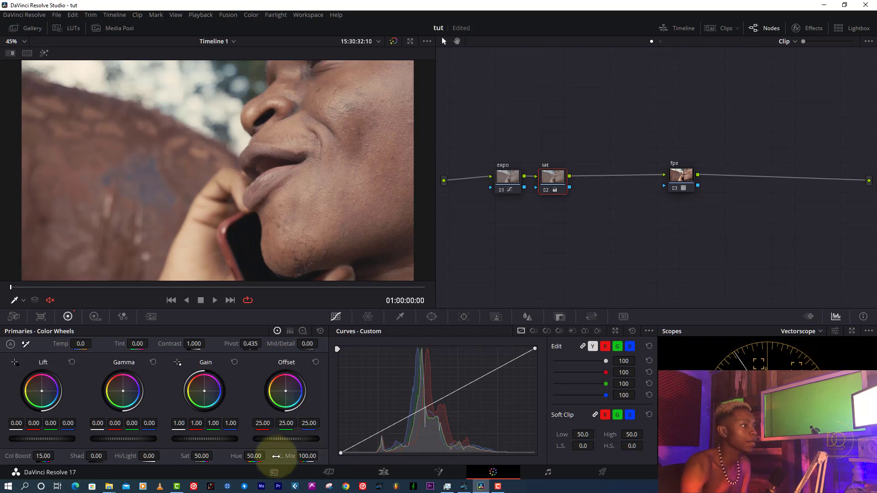
- Set the sat node's saturation to 35.80 and its Color Boost to 40.50
left_click_drag(201, 456, 215, 456)
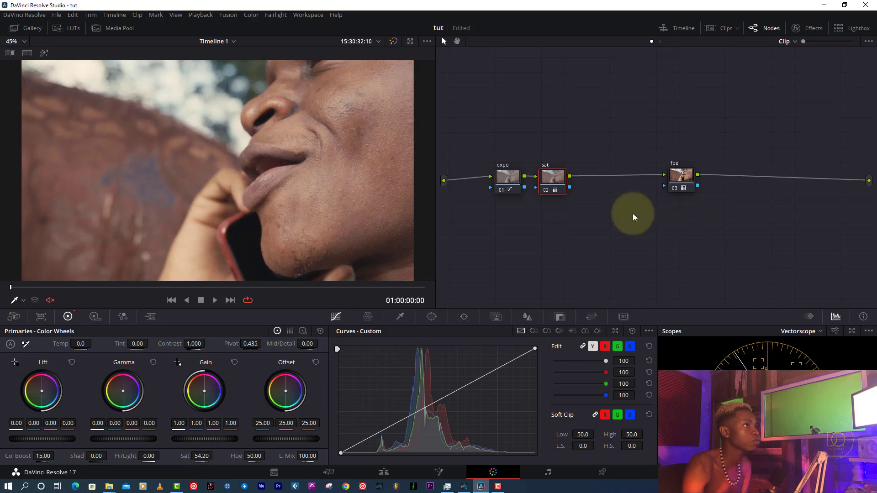
left_click_drag(198, 453, 160, 463)
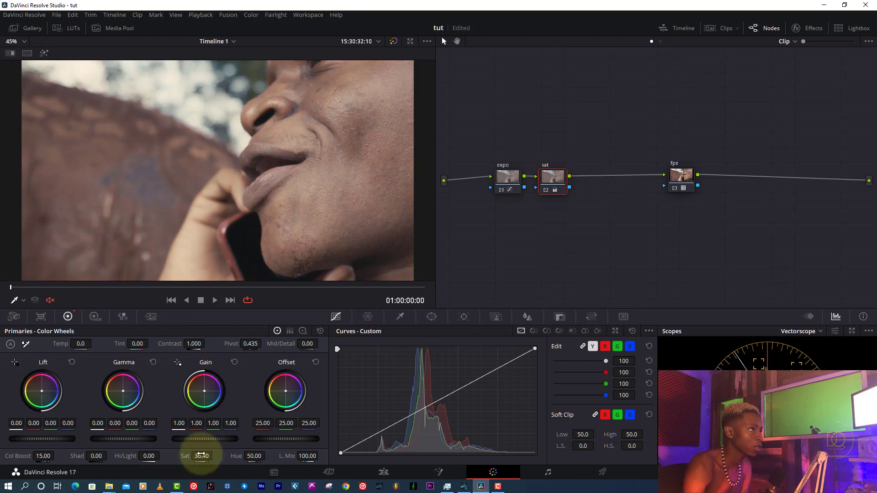
left_click_drag(46, 453, 68, 458)
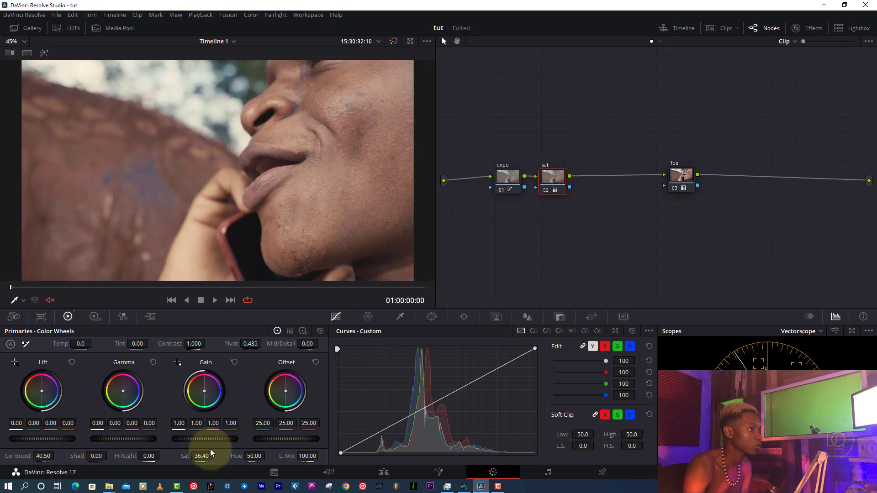
left_click_drag(209, 456, 201, 456)
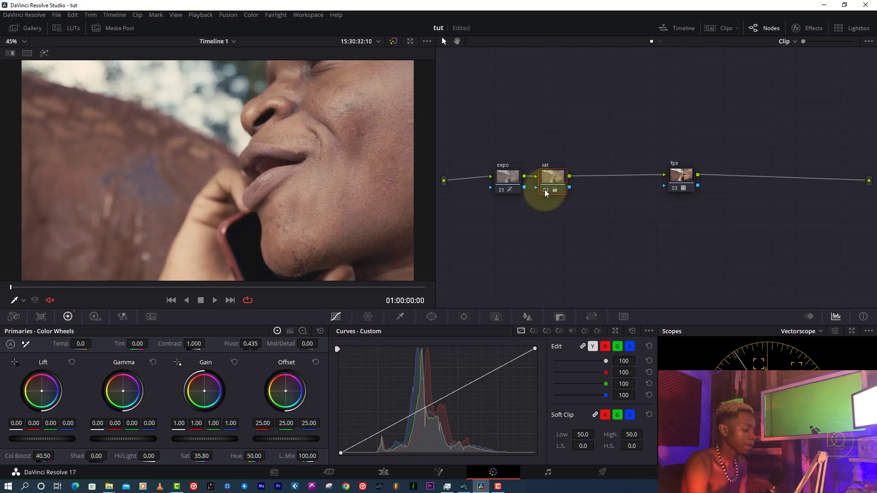
- Add a serial node after the sat node and set its temperature to -550 and tint to -9.50
key("alt+s")
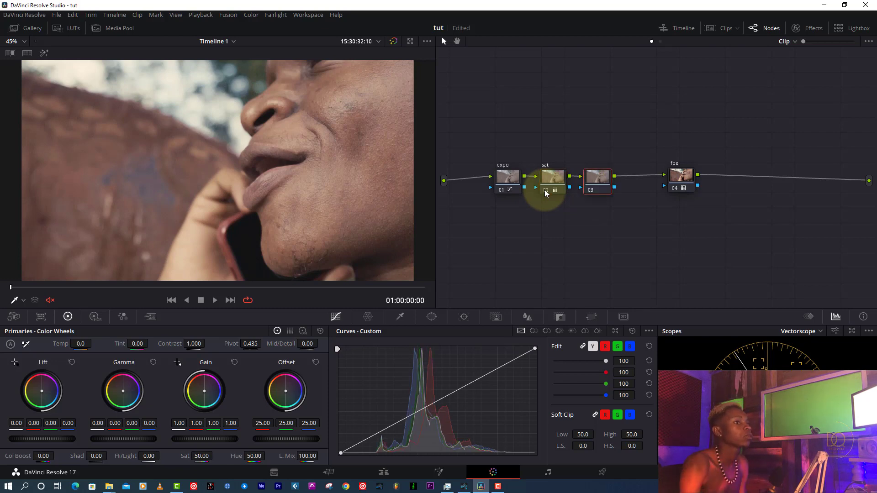
left_click_drag(82, 344, 56, 346)
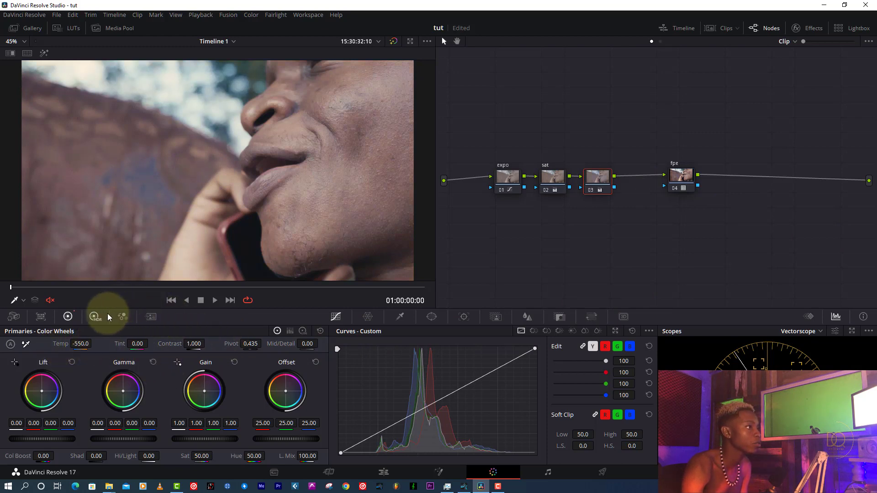
left_click(94, 316)
left_click(68, 316)
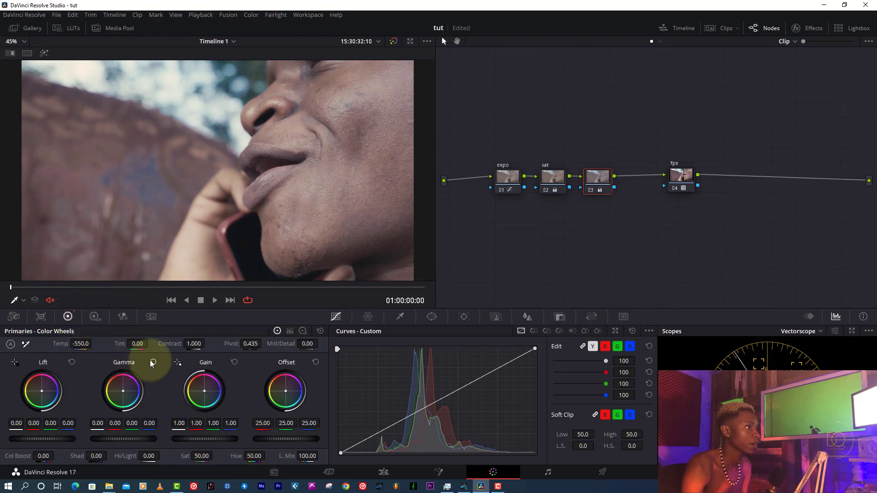
left_click_drag(136, 344, 134, 344)
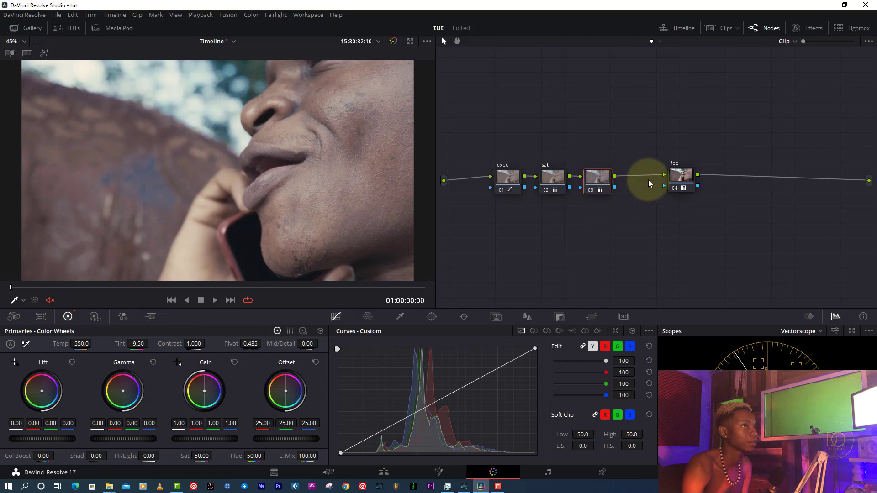
- Label the new node between sat and fpe "wb"
right_click(591, 188)
left_click(618, 201)
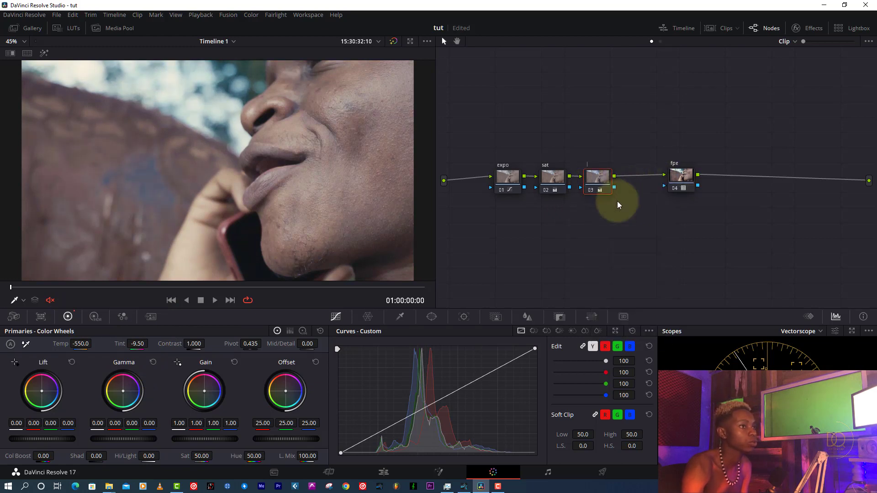
type("w")
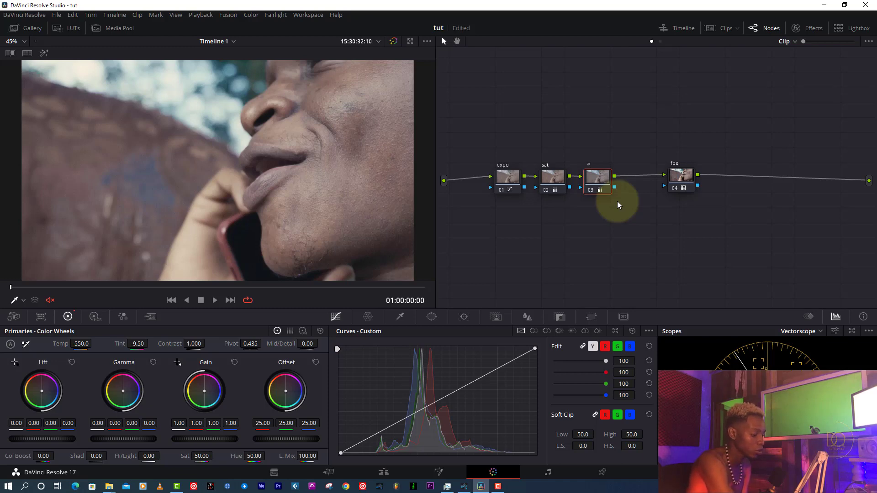
type("b")
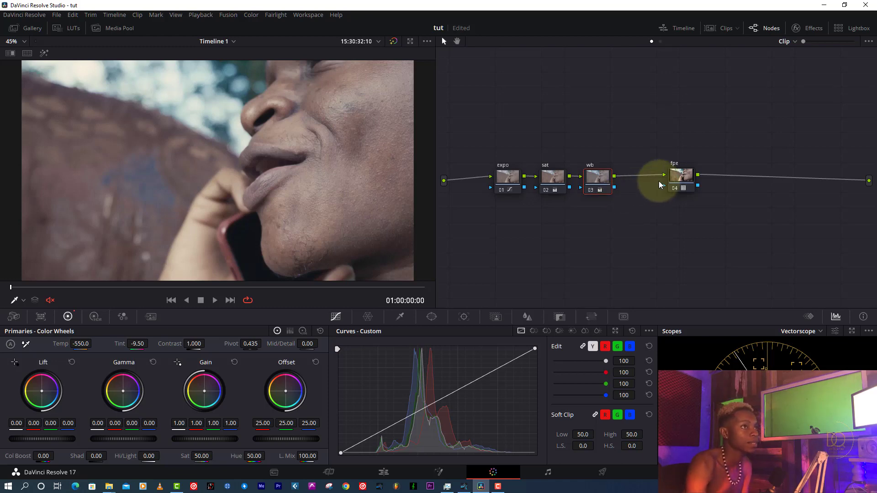
- Move the fpe node down and the expo, sat and wb nodes up near the input, and compare the image with the grade bypassed
left_click_drag(694, 183, 698, 261)
left_click_drag(646, 144, 481, 84)
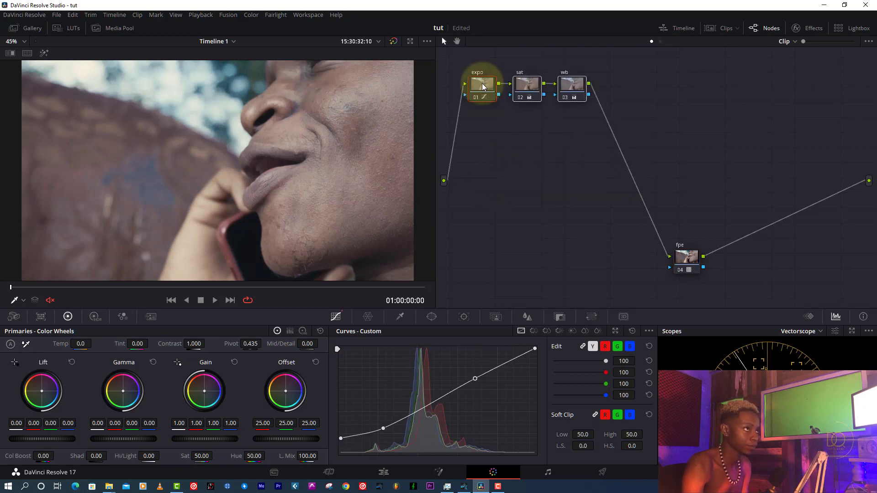
left_click(598, 82)
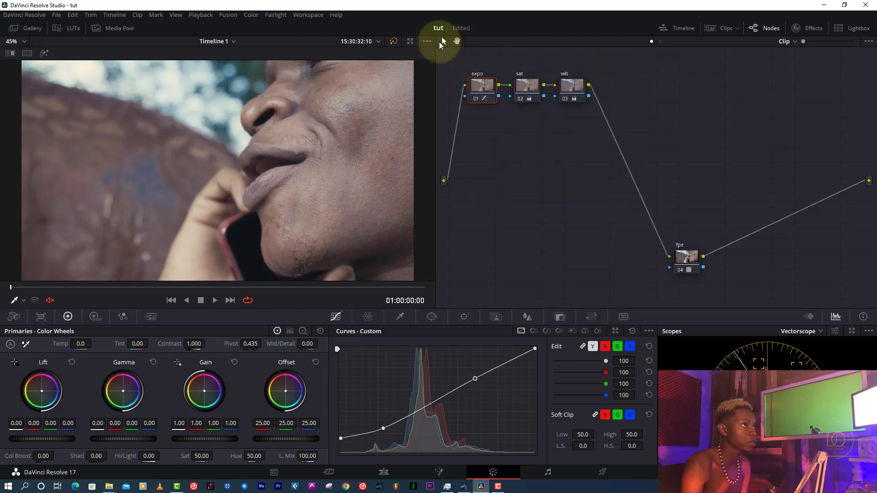
left_click(393, 41)
left_click(394, 41)
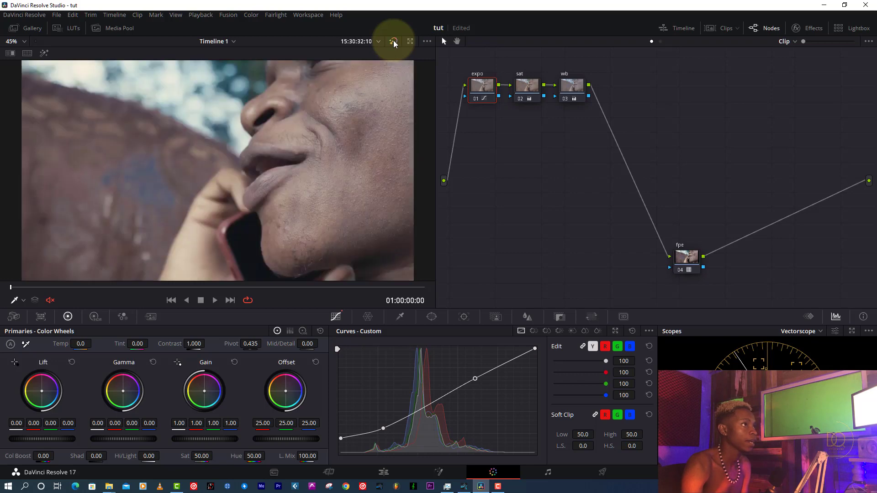
- Add a serial node after the wb node, align it in the same row, and label it "look dna"
left_click(571, 86)
right_click(572, 86)
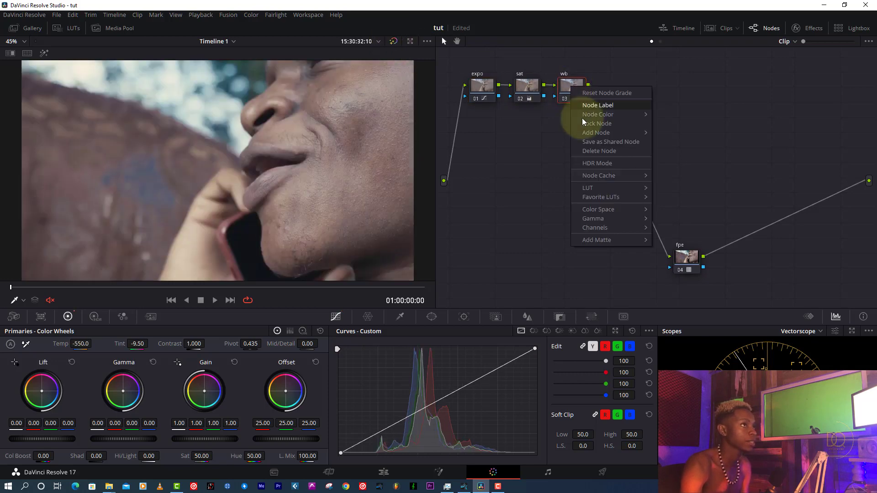
mouse_move(586, 136)
left_click(667, 135)
left_click_drag(613, 109, 616, 89)
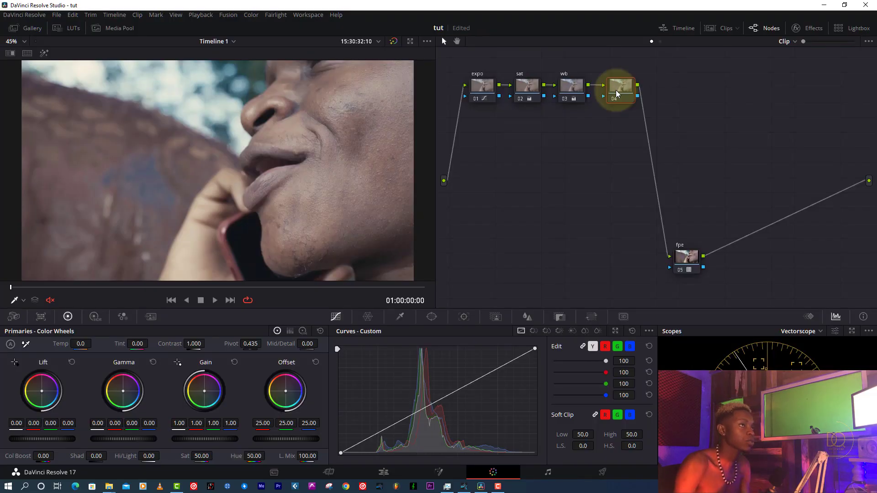
right_click(616, 89)
left_click(636, 107)
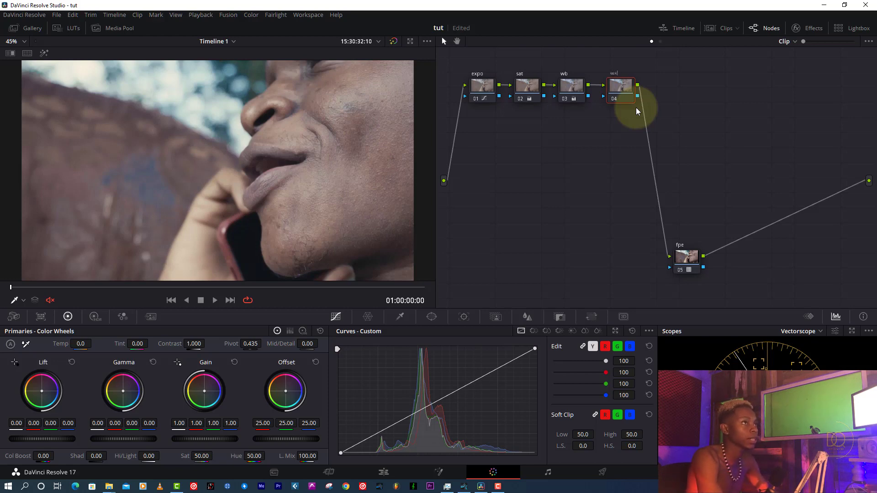
key("Return")
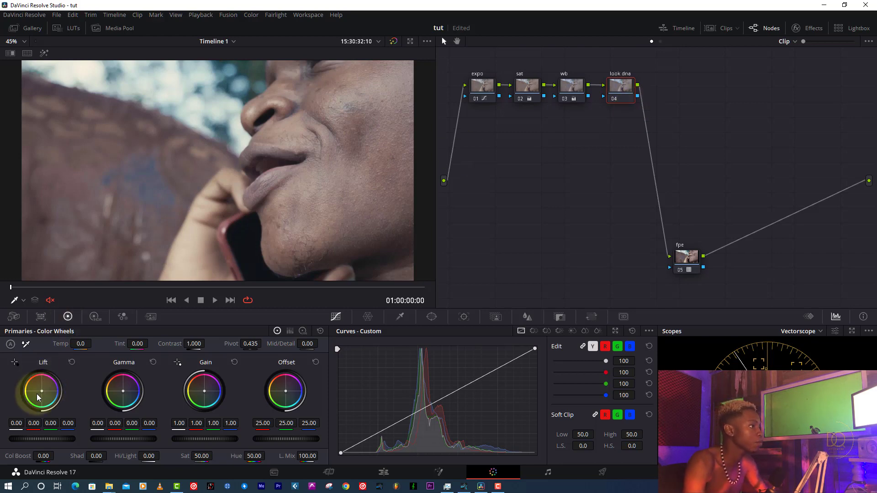
- Set the look dna node's RGB lift to -0.06, 0.01, 0.02, gamma to 0.02, -0.00, -0.02 and gain to 1.13, 0.97, 0.95, and preview full screen
left_click_drag(41, 391, 35, 395)
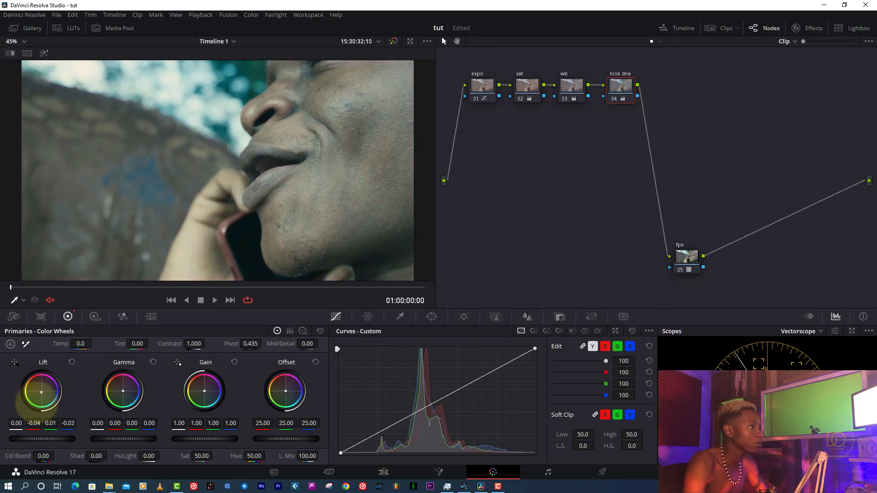
left_click_drag(96, 392, 118, 378)
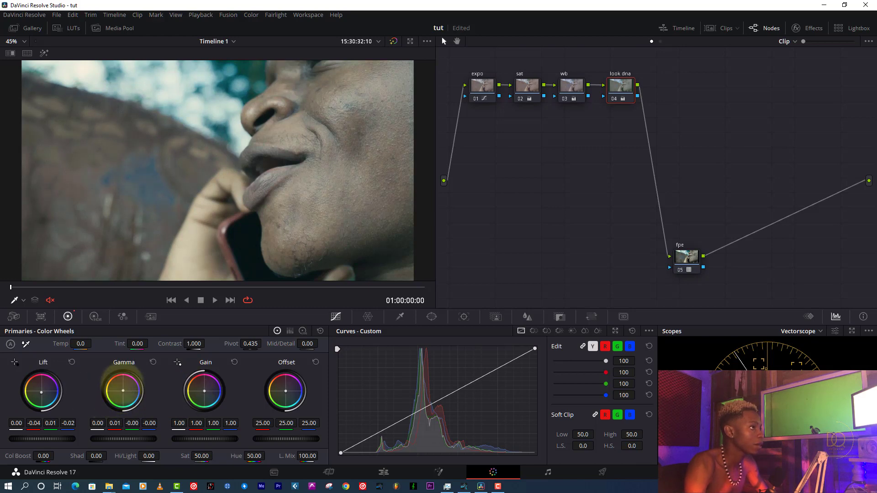
mouse_move(200, 388)
left_mouse_down()
mouse_move(201, 381)
mouse_move(192, 387)
left_mouse_up()
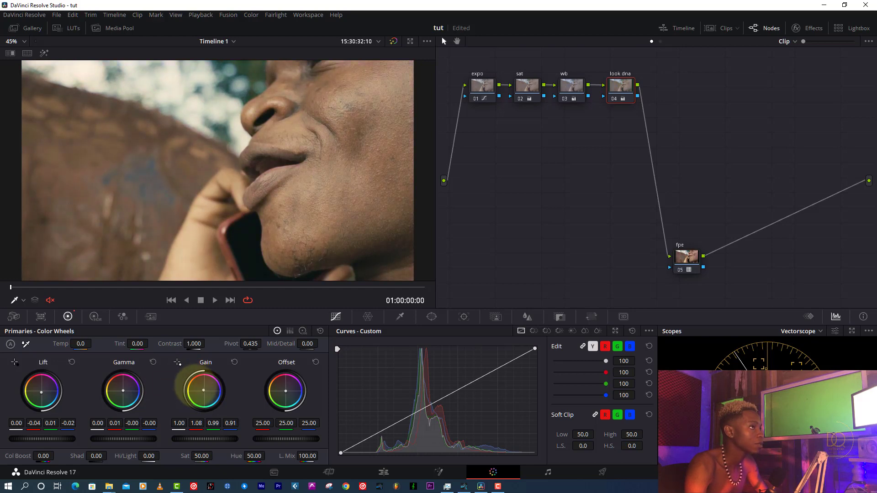
left_click_drag(37, 394, 49, 397)
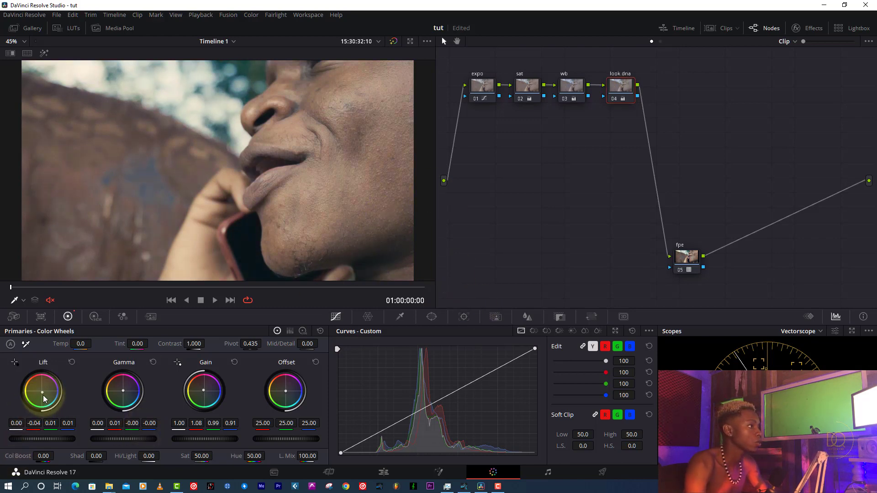
left_click_drag(42, 392, 43, 394)
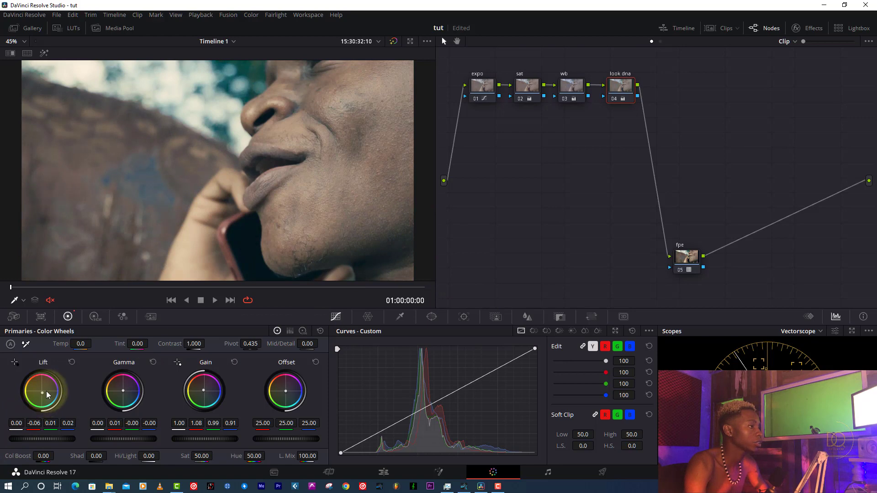
left_click_drag(203, 392, 207, 388)
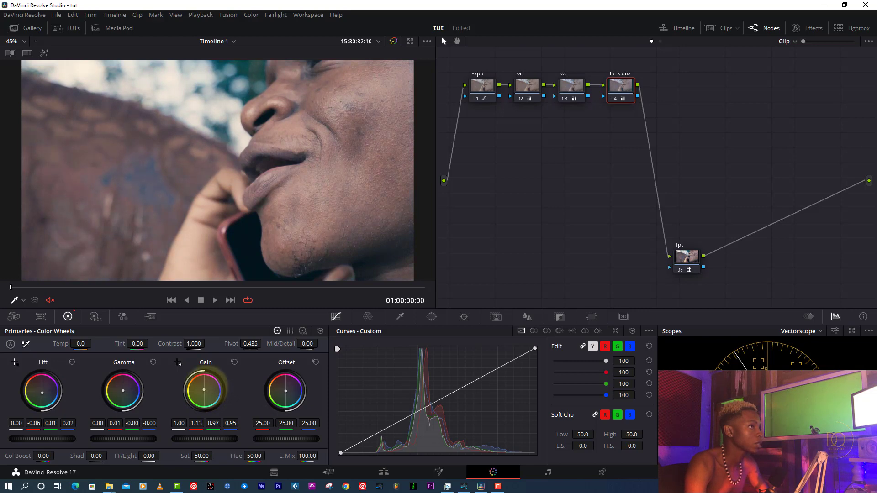
left_click_drag(123, 390, 122, 390)
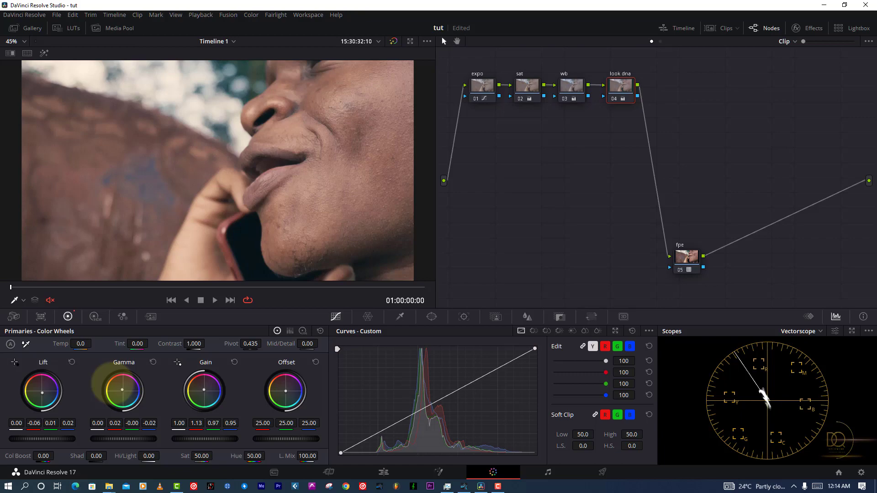
key("ctrl+f")
key("space")
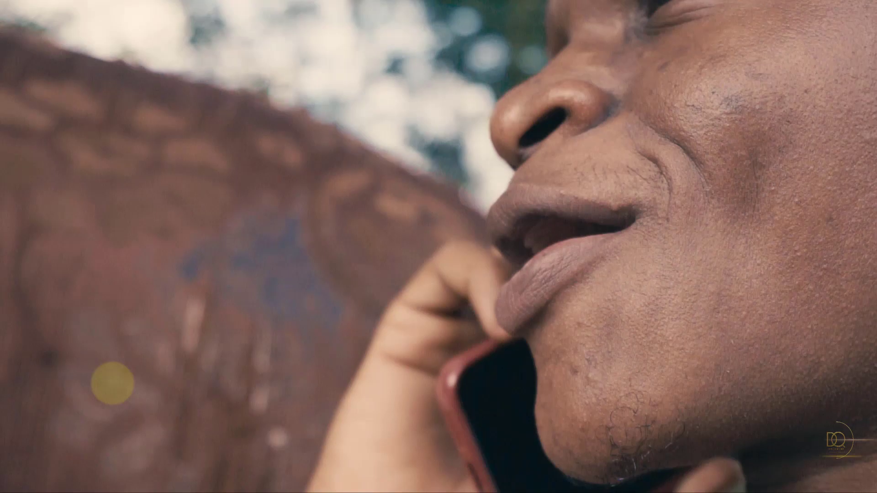
key("ctrl+f")
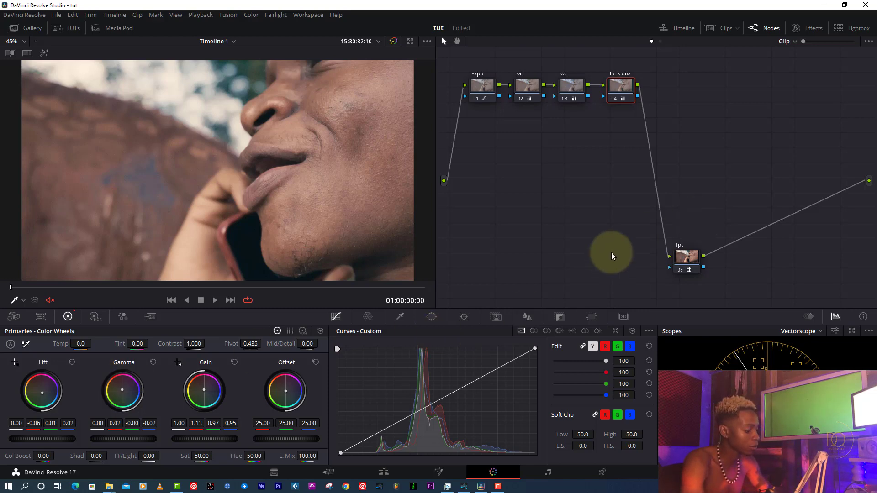
- Add a serial node after look dna, place it below the first row of nodes, and label it "skinotne"
key("alt+s")
left_click_drag(668, 86, 515, 177)
right_click(516, 178)
left_click(538, 197)
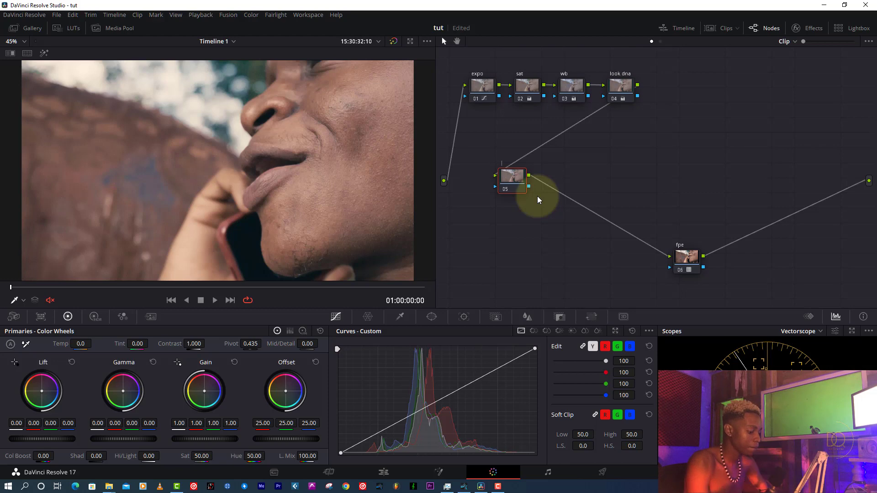
type("skinotne")
key("Return")
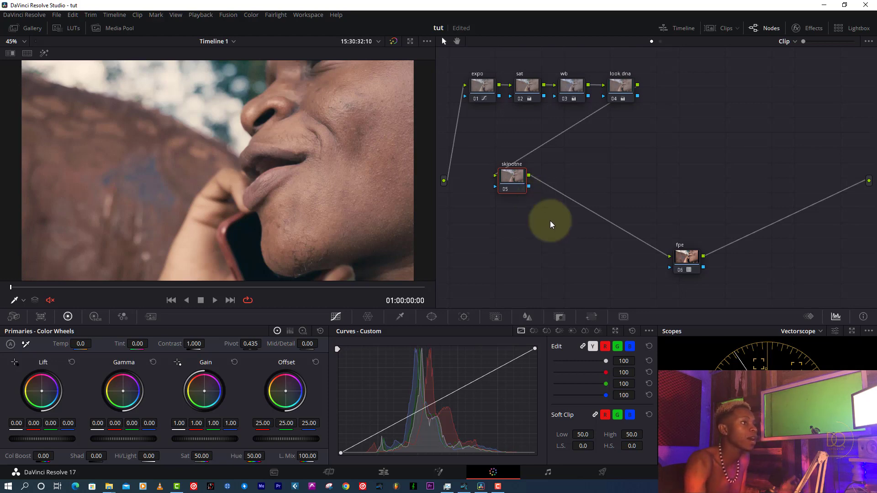
- Sample the cheek's skin tone for the skinotne node's Hue Vs Hue curve and lower the curve at the reds, rotating hue 256.00 by -8.80
left_click(534, 330)
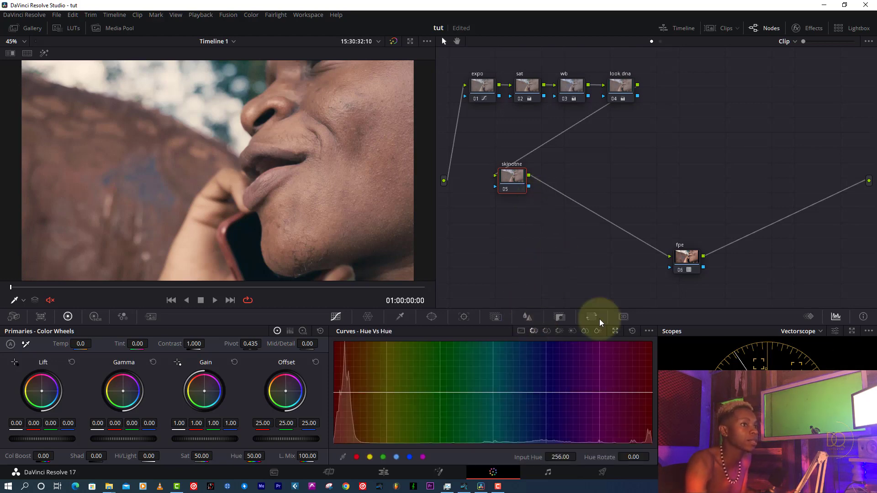
left_click(363, 130)
left_click_drag(346, 392, 345, 397)
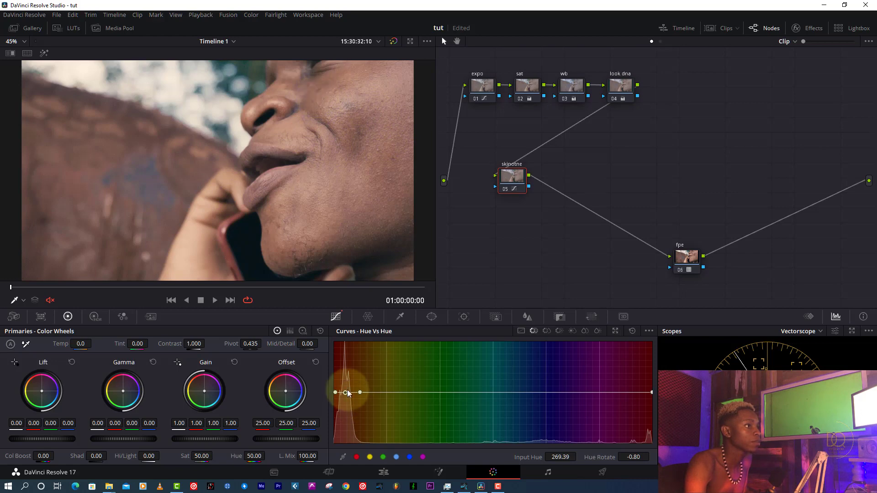
left_click(357, 459)
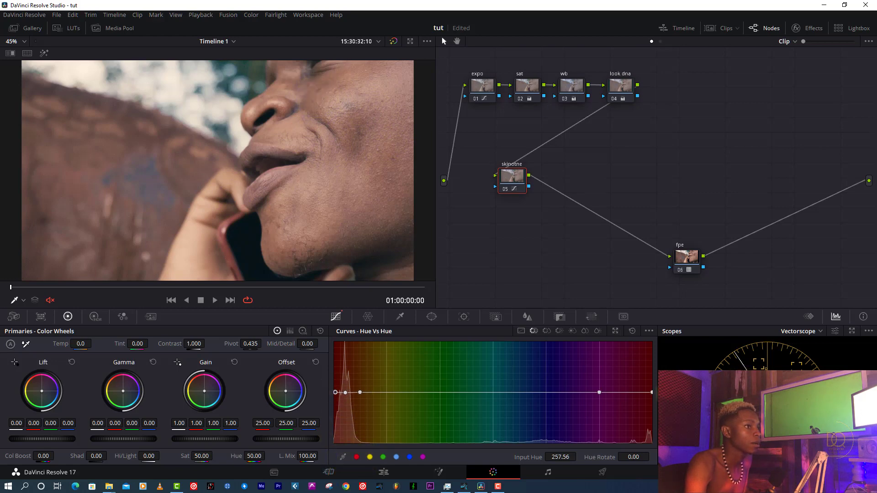
left_click(654, 394)
left_click_drag(650, 391, 649, 397)
left_click(631, 394)
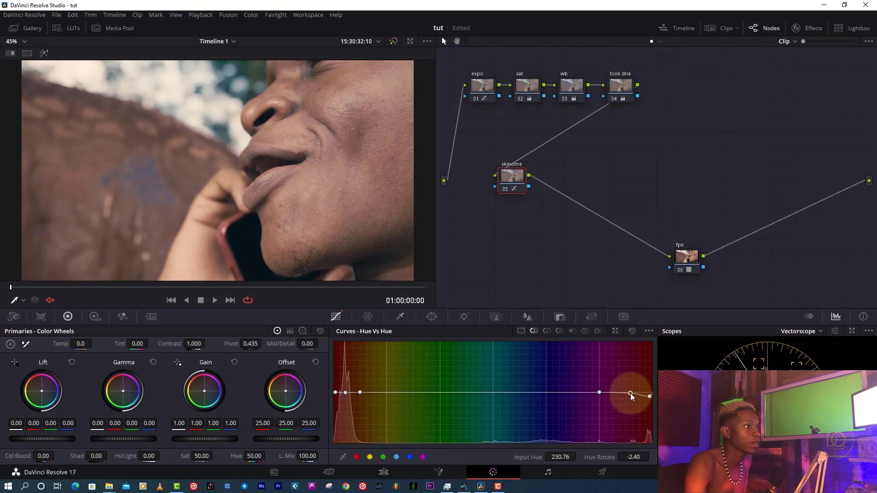
left_click_drag(335, 393, 334, 396)
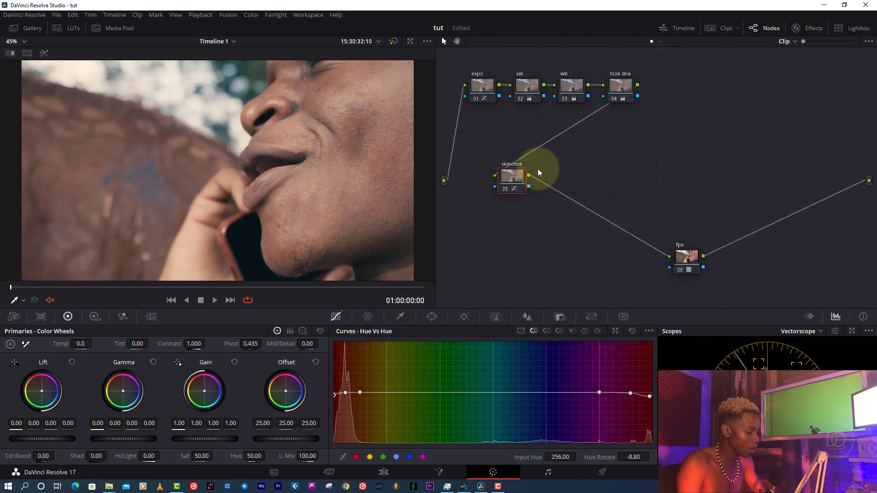
- Add a serial node after the skinotne node and set its color space to HSV
key("alt+s")
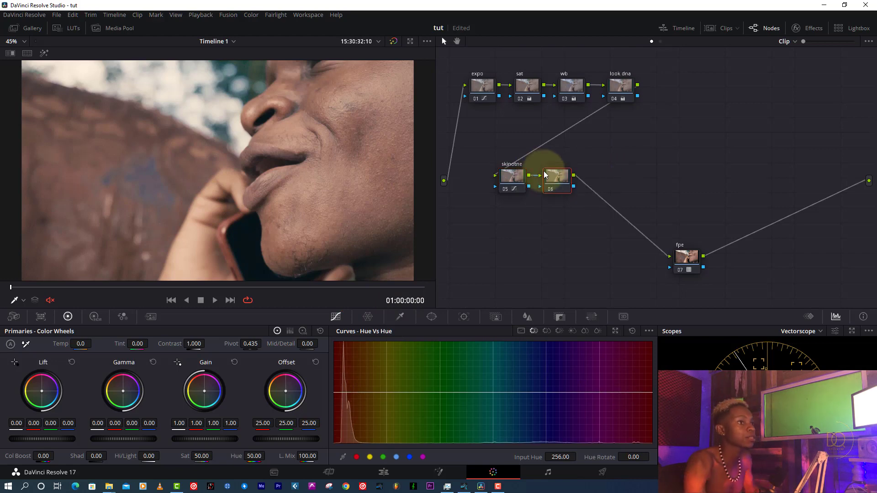
right_click(551, 179)
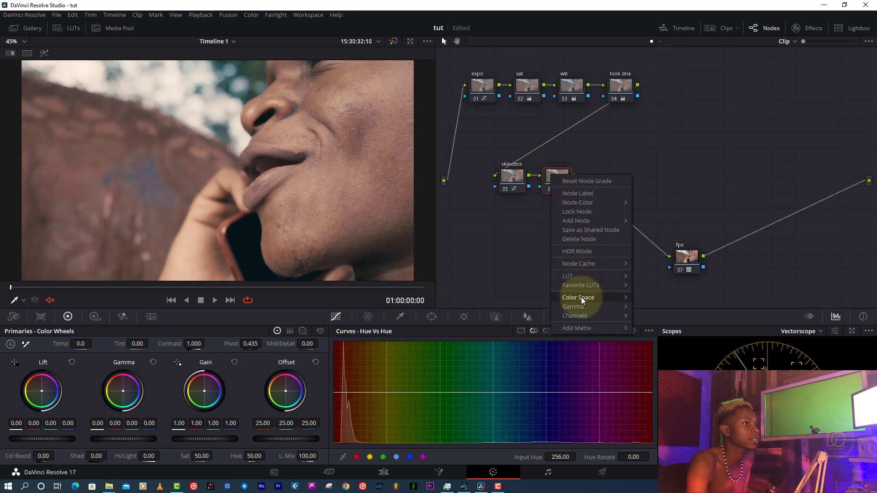
mouse_move(583, 301)
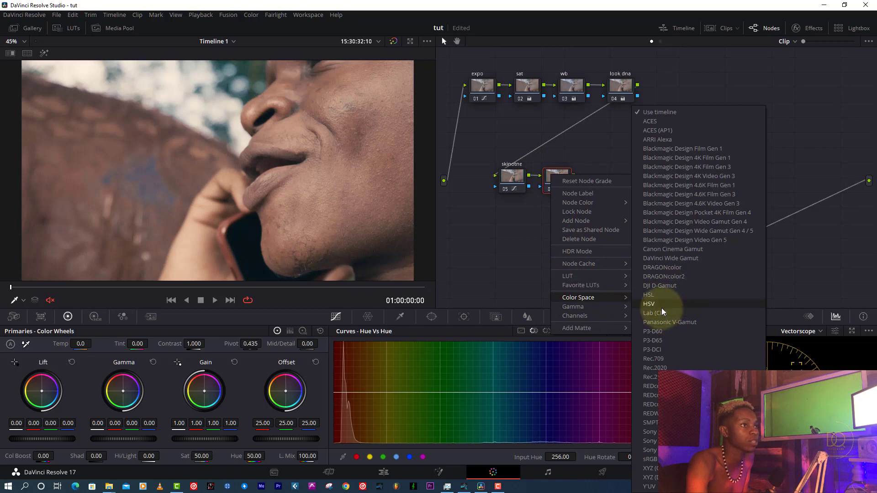
left_click(662, 313)
- Disable channels 1 and 3 on the HSV node and raise its overall gain to 1.11
right_click(552, 181)
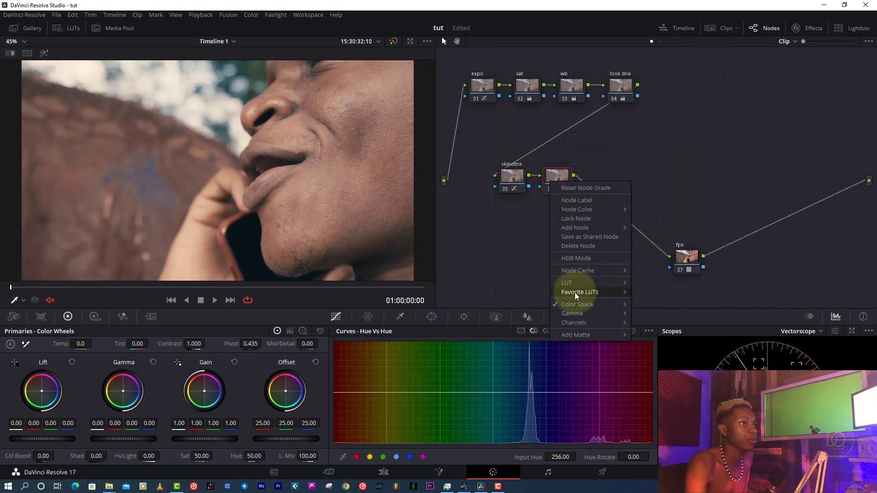
right_click(557, 180)
right_click(560, 179)
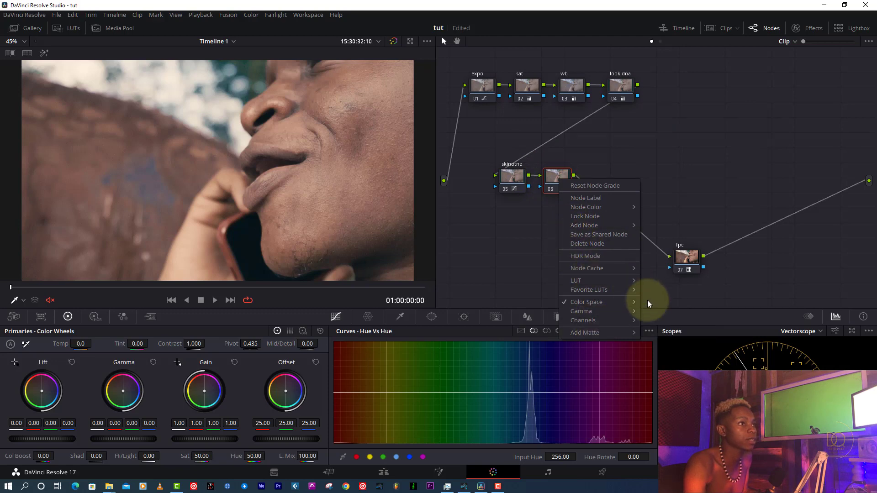
mouse_move(636, 320)
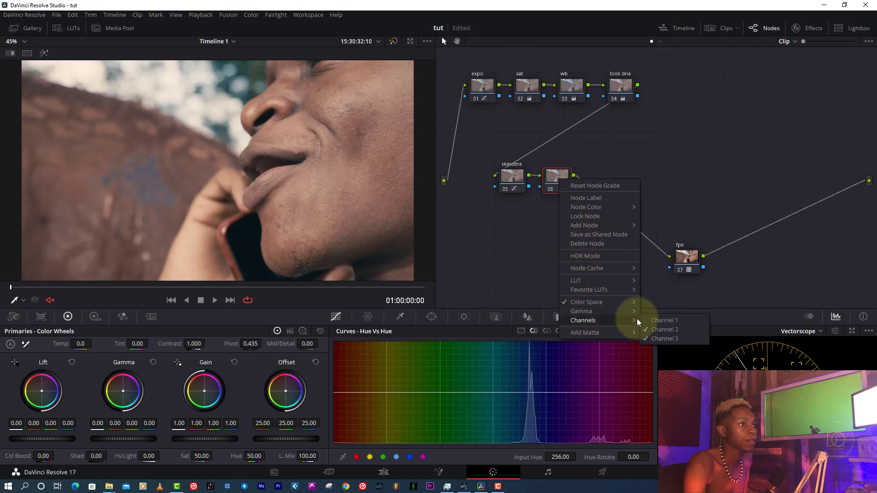
left_click(673, 339)
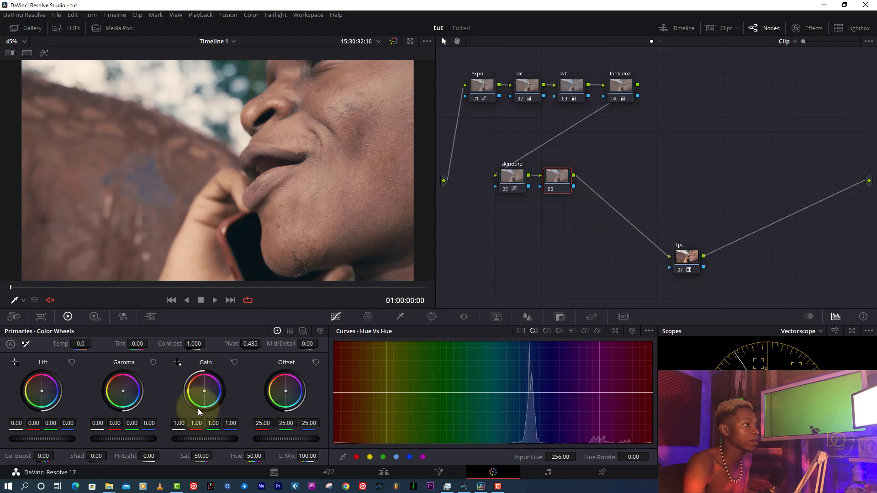
left_click_drag(198, 439, 272, 440)
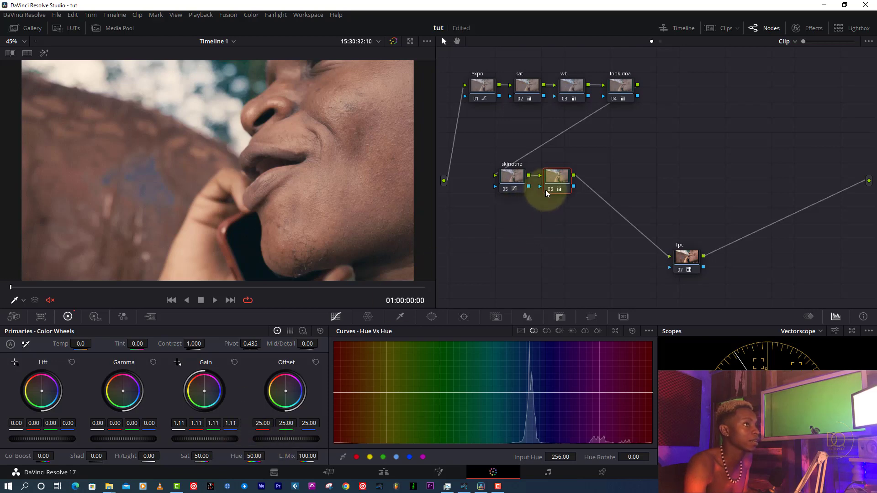
- Add a serial node after the HSV node and reduce the reds in its Hue Vs Sat curve to 0.92 saturation at input hue 261.67
left_click(556, 186)
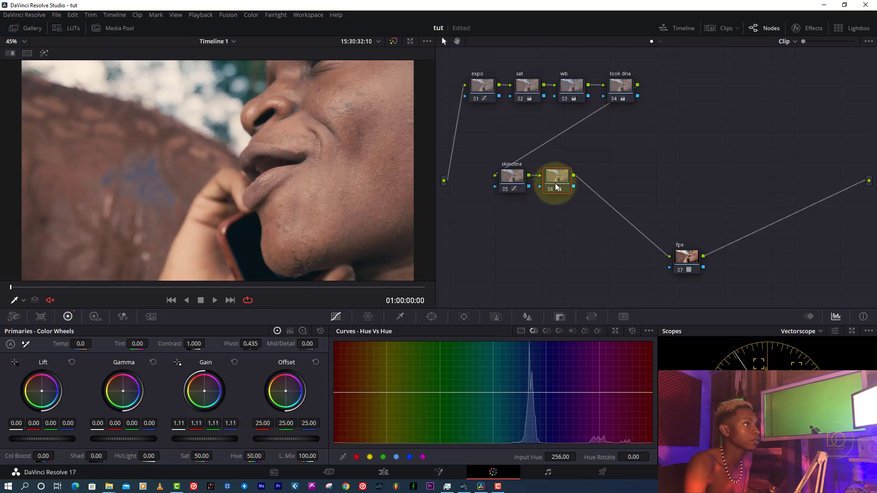
right_click(561, 181)
left_click(658, 227)
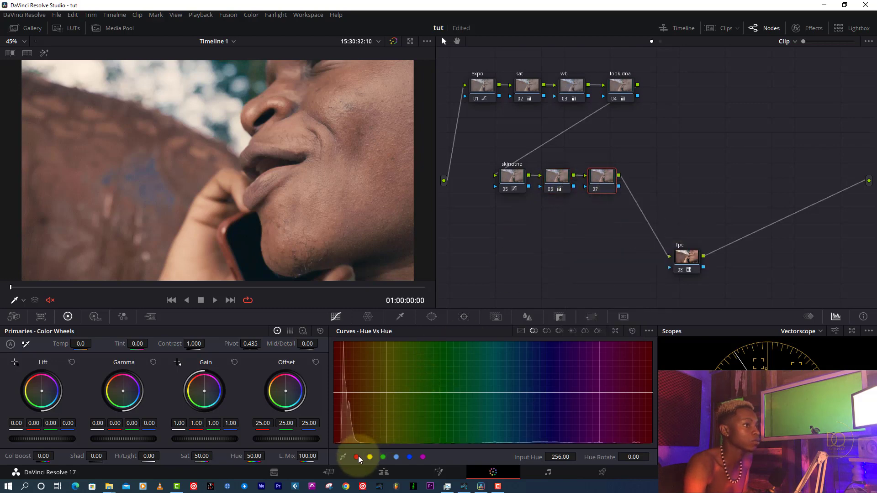
left_click(547, 330)
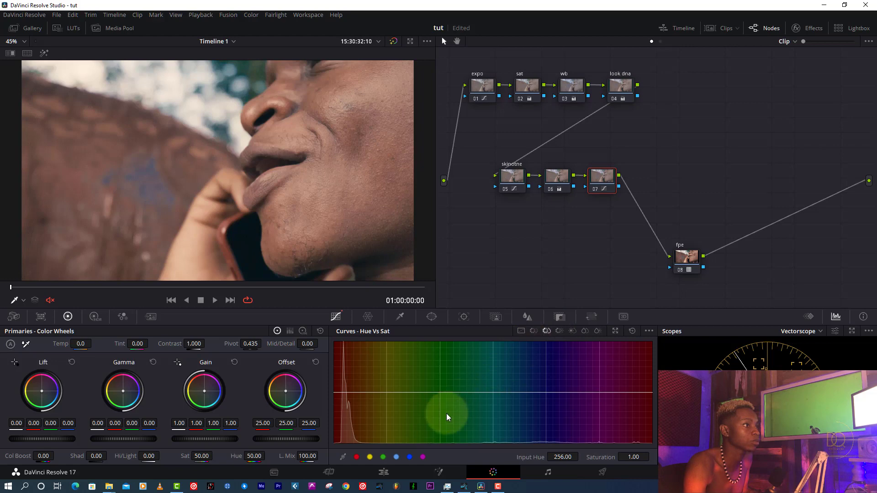
left_click(356, 457)
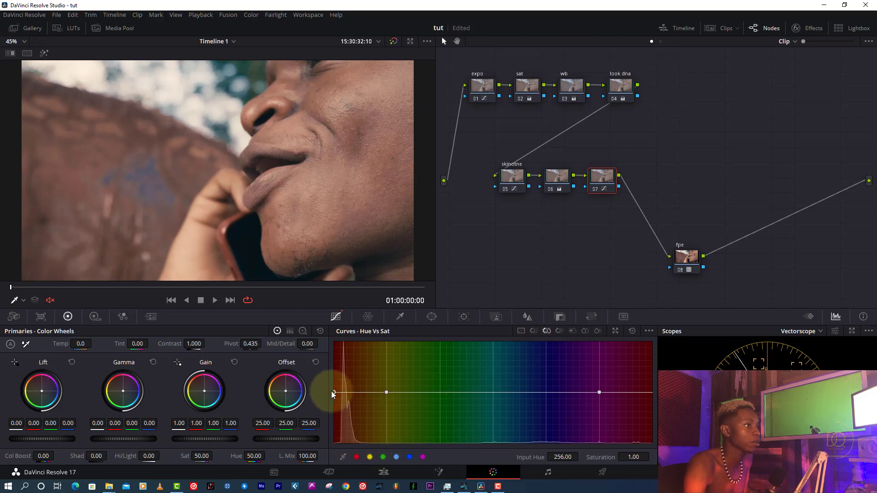
left_click_drag(336, 391, 340, 393)
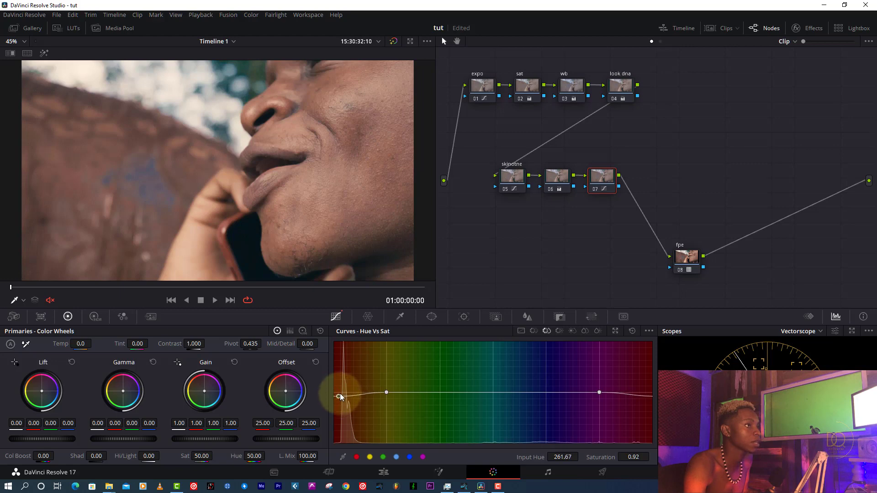
- Raise the blues in node 07's Hue Vs Hue curve, rotating input hue 139.09 by 16.80
left_click(535, 332)
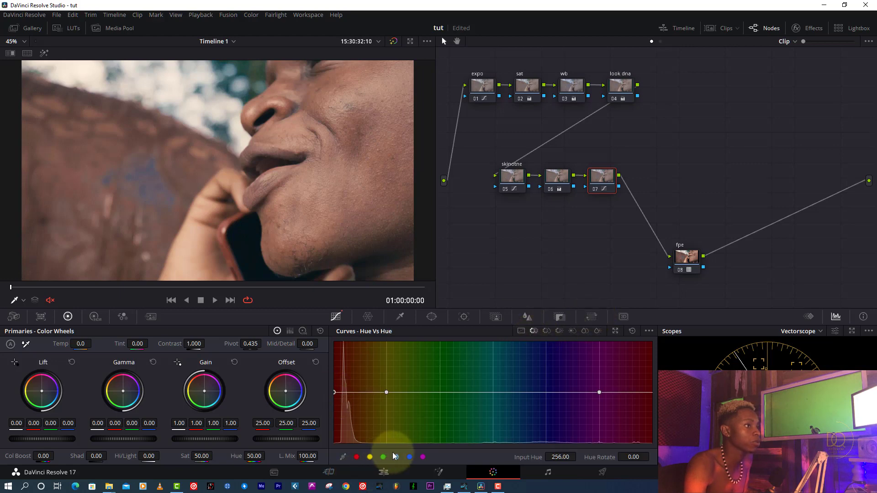
left_click(408, 458)
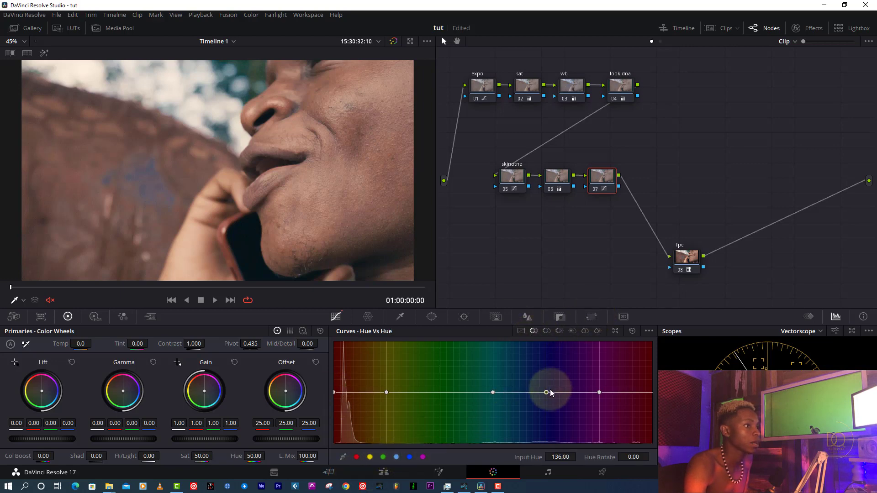
left_click_drag(550, 391, 550, 390)
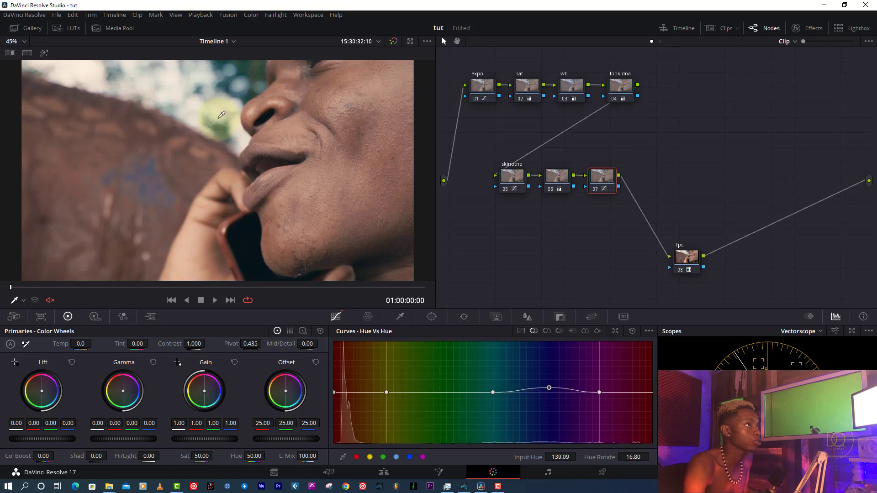
- Add a serial node after node 07, search the effects library for "pop" and apply Contrast Pop to the new node
left_click(596, 191)
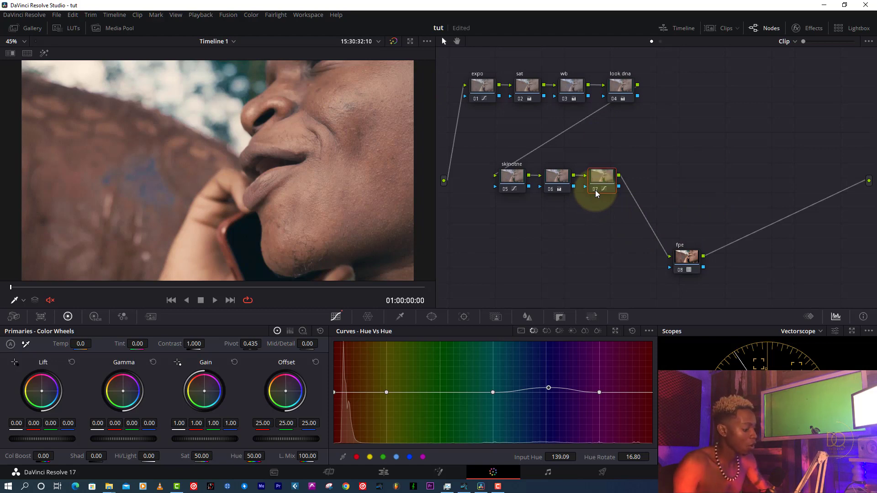
key("alt+s")
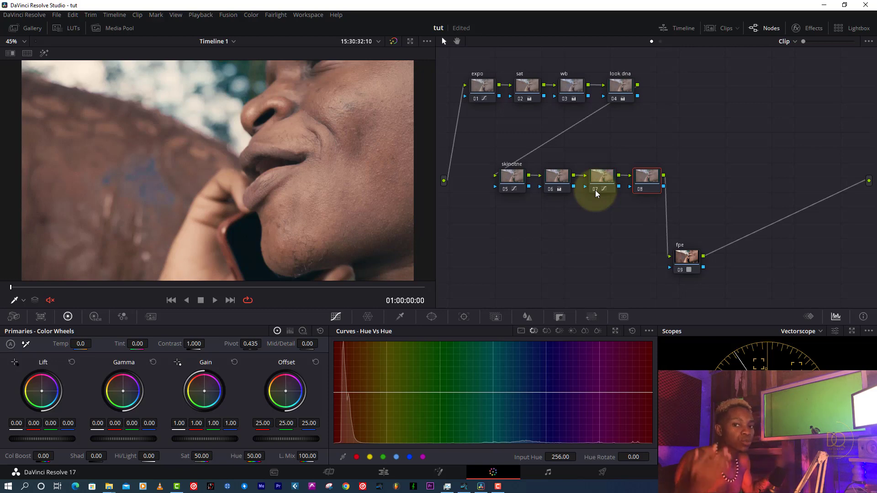
left_click(808, 28)
left_click(852, 41)
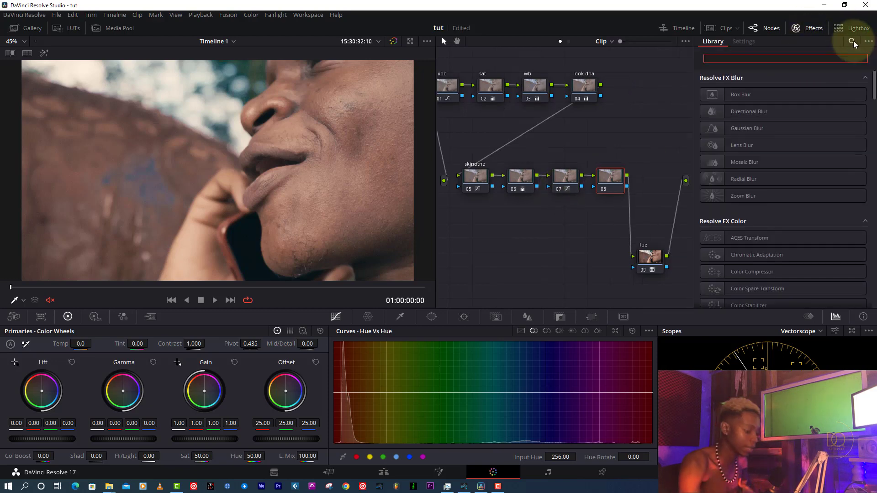
type("pop")
left_click_drag(800, 97, 602, 181)
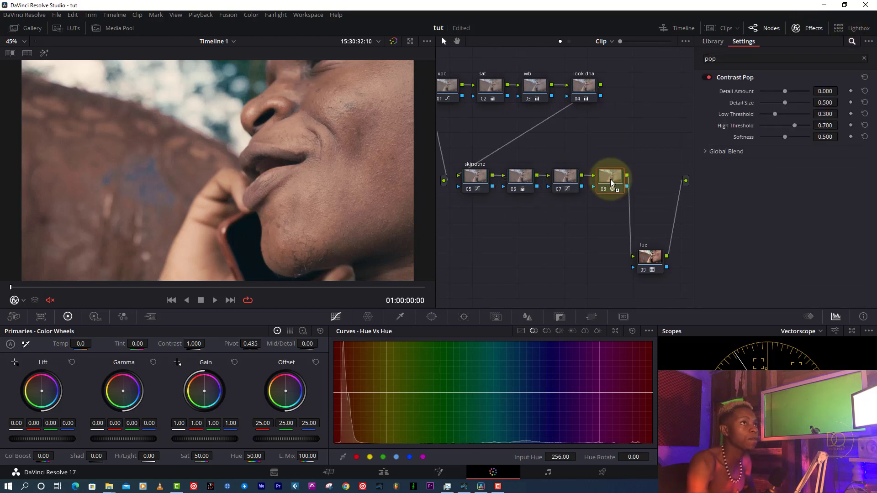
- Set Contrast Pop's detail amount to 0.358, detail size to 0.257, low threshold to 0.688 and high threshold to 0.725
left_click_drag(787, 88, 797, 90)
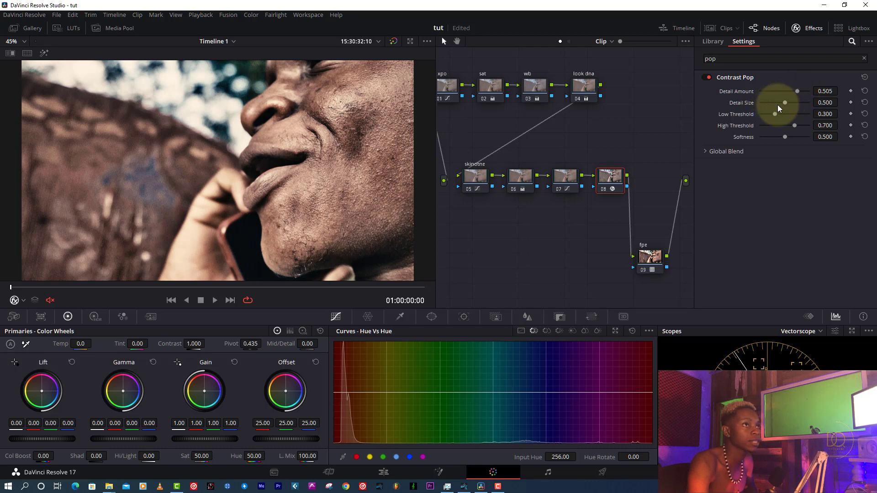
left_click_drag(779, 103, 794, 116)
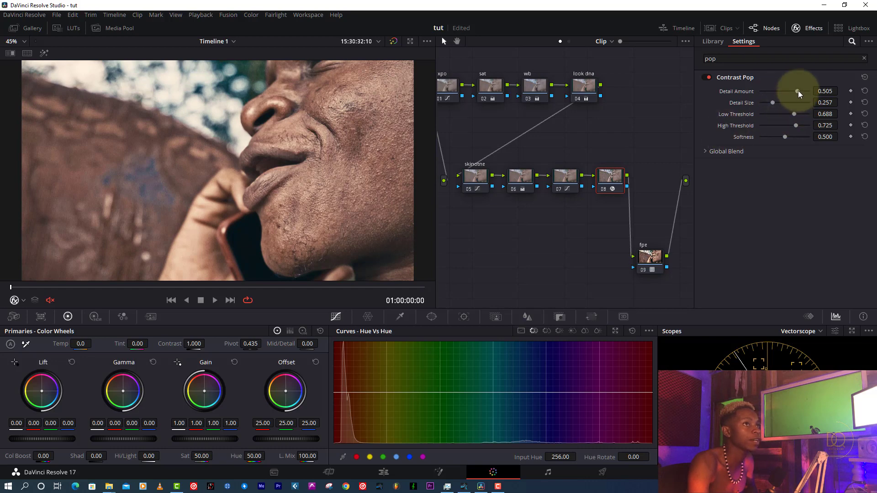
left_click_drag(797, 91, 794, 93)
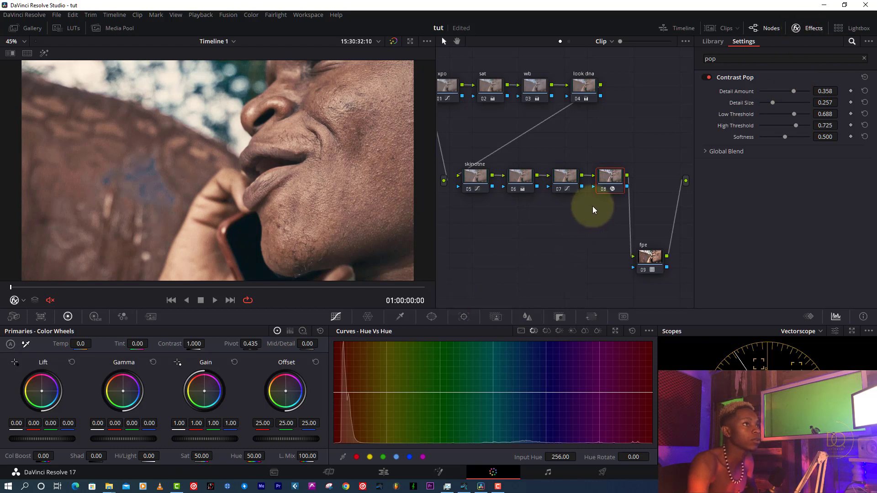
- Lower Contrast Pop's detail amount to 0.138, comparing the image with node 08 disabled and enabled
left_click(602, 189)
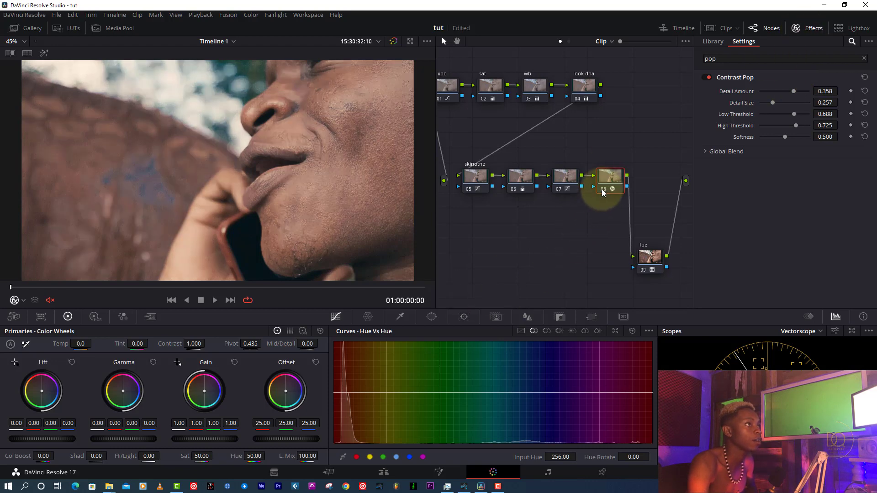
left_click(601, 189)
left_click(790, 90)
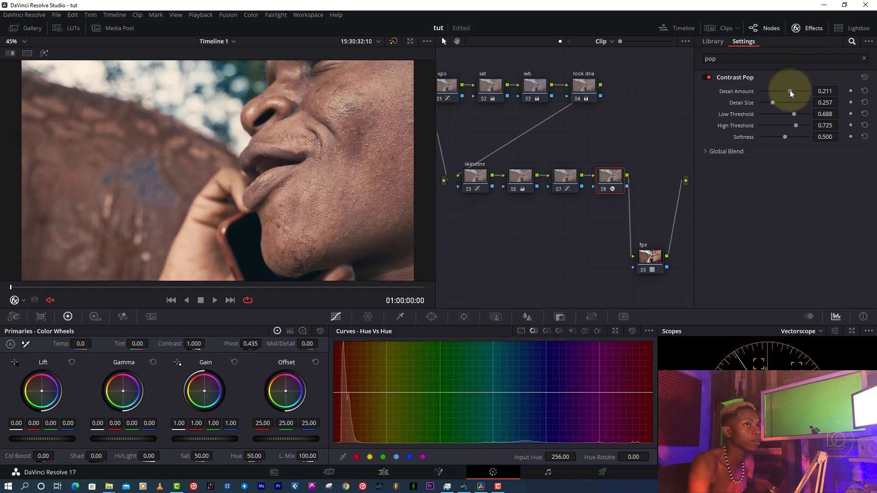
left_click_drag(791, 89, 788, 91)
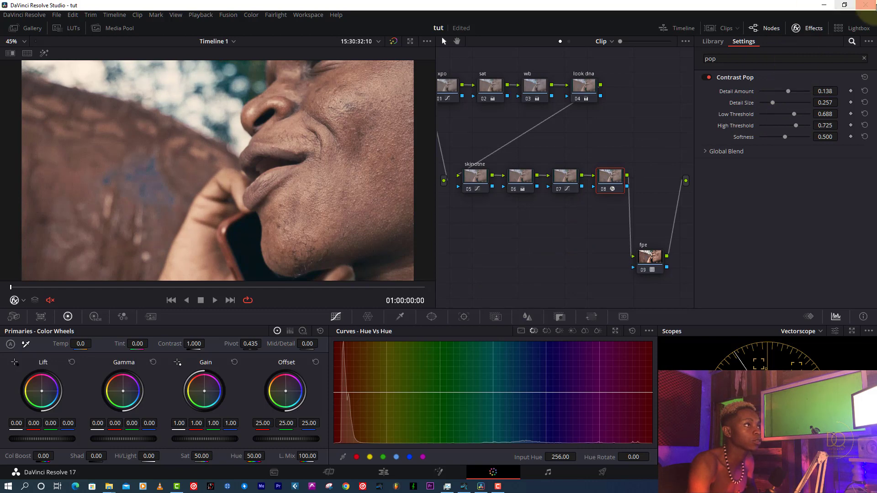
left_click(814, 28)
left_click(640, 189)
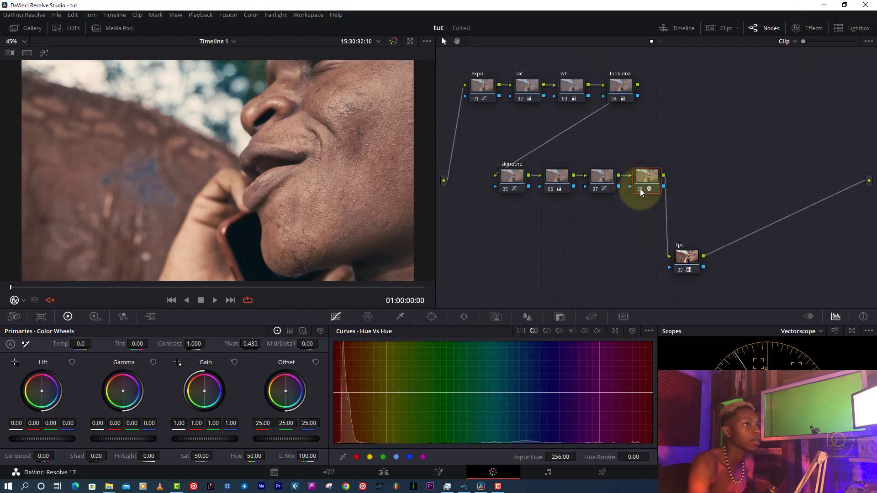
left_click(640, 188)
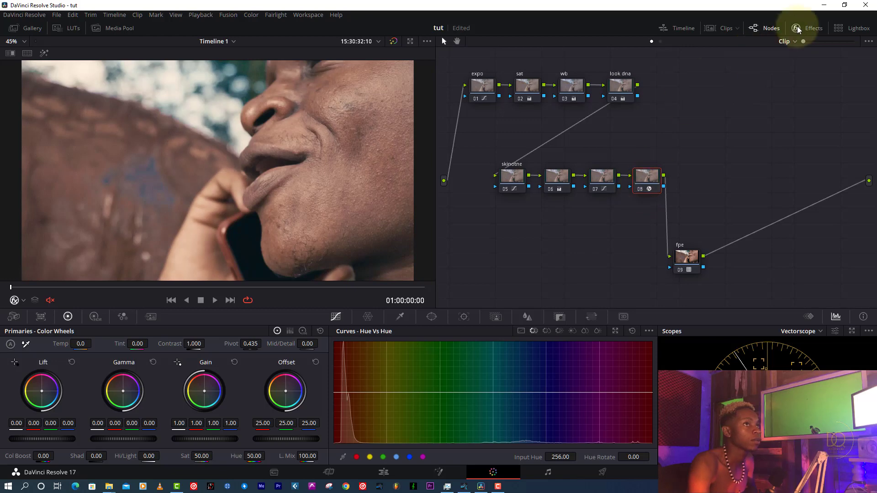
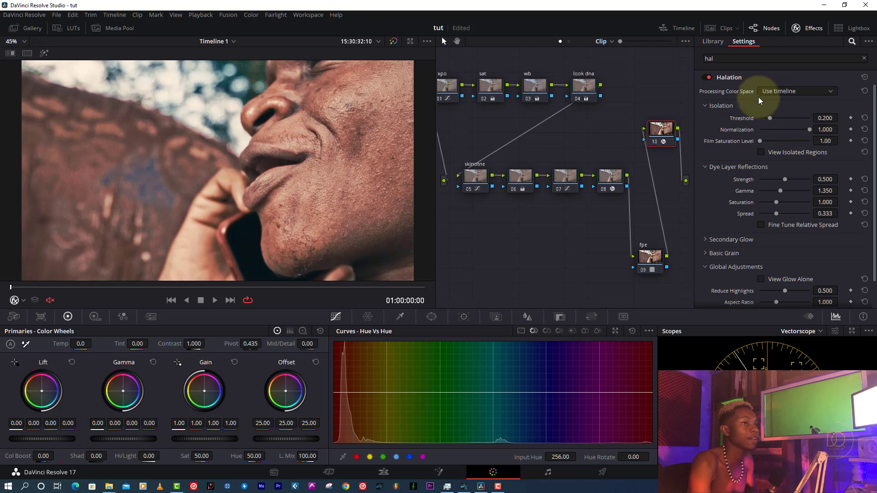
- Review node 10's Halation settings and preview the isolated regions, returning to the normal image
scroll(713, 222, "down", 1)
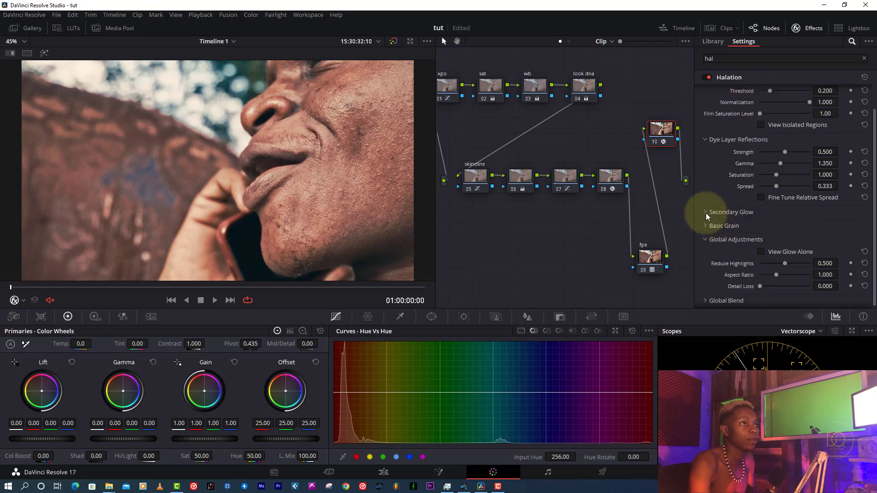
scroll(708, 196, "up", 1)
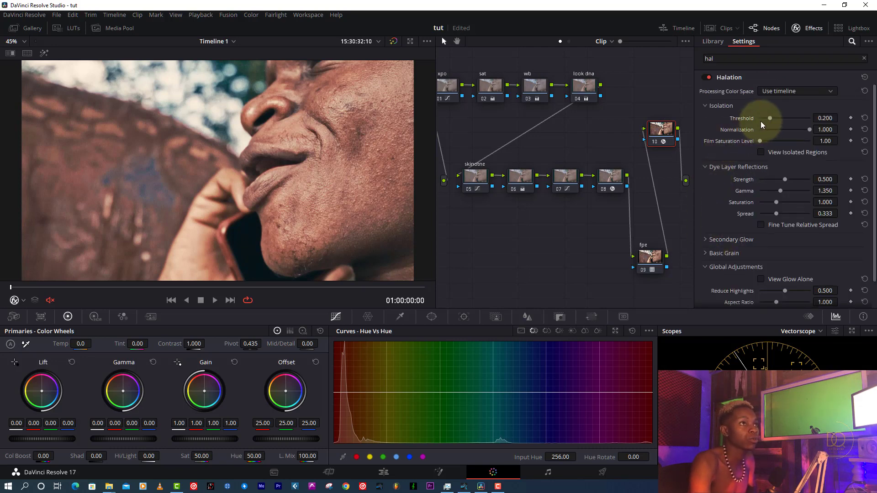
left_click(761, 152)
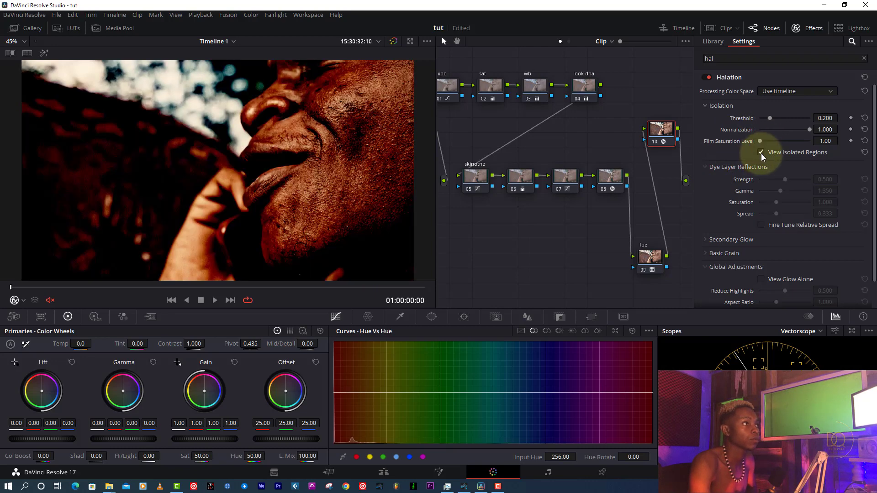
left_click(762, 154)
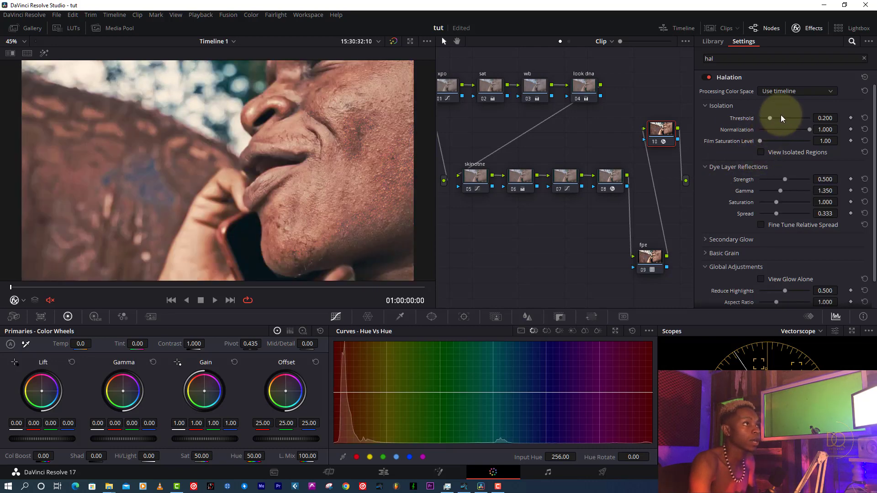
- Set Halation's threshold to 0.587 and its dye layer reflections to strength 0.642, gamma 1.510, saturation 0.500 and spread 0.468
mouse_move(771, 116)
left_mouse_down()
mouse_move(795, 122)
mouse_move(763, 119)
mouse_move(787, 120)
left_mouse_up()
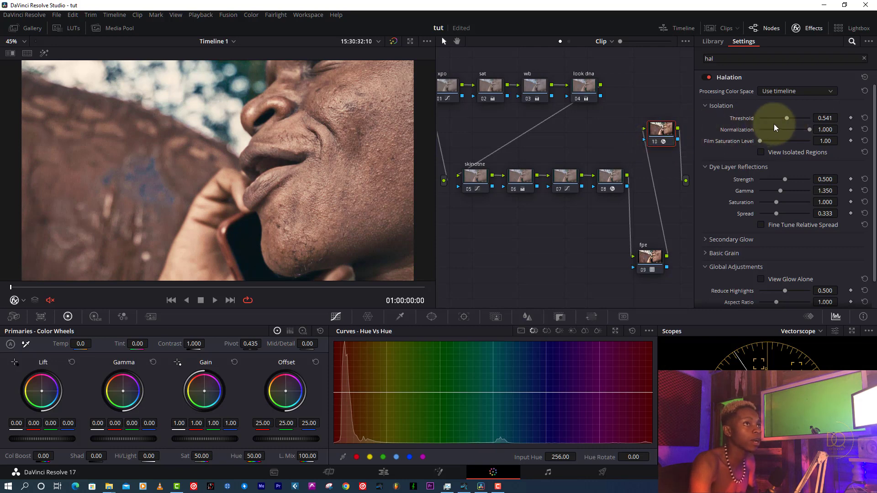
left_click_drag(781, 119, 779, 119)
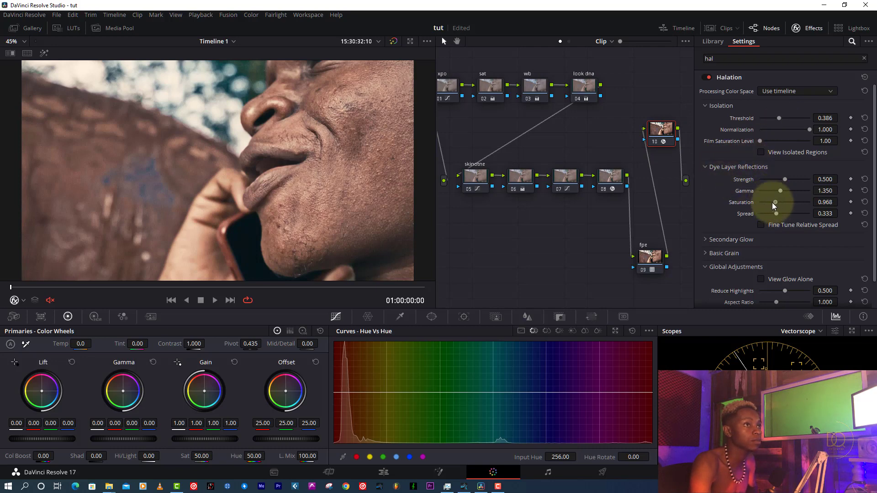
mouse_move(778, 202)
left_mouse_down()
mouse_move(748, 202)
mouse_move(791, 180)
mouse_move(781, 179)
mouse_move(789, 179)
mouse_move(783, 190)
left_mouse_up()
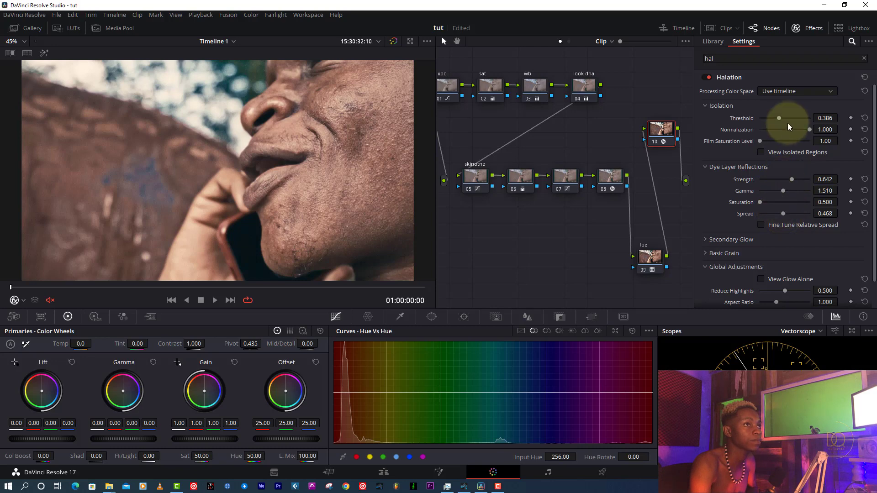
mouse_move(777, 120)
left_mouse_down()
mouse_move(770, 119)
mouse_move(788, 119)
left_mouse_up()
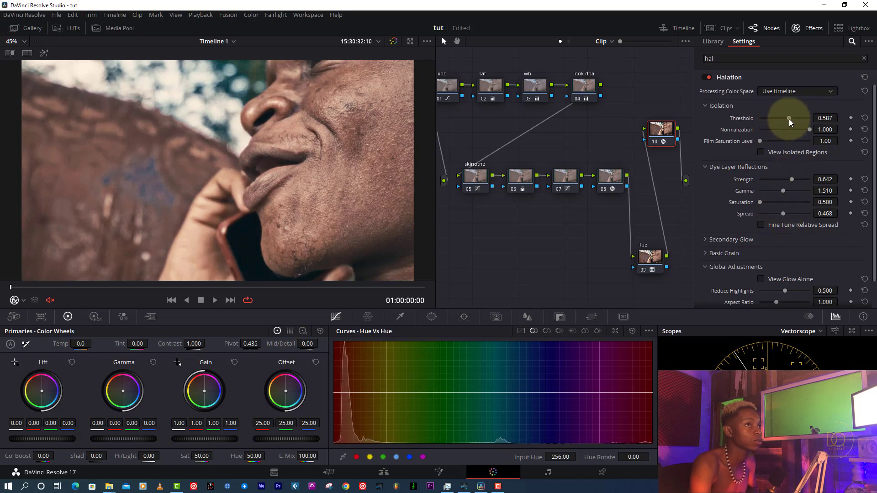
- Disable and re-enable the Halation node to compare the image with and without the effect
left_click(654, 145)
left_click(654, 146)
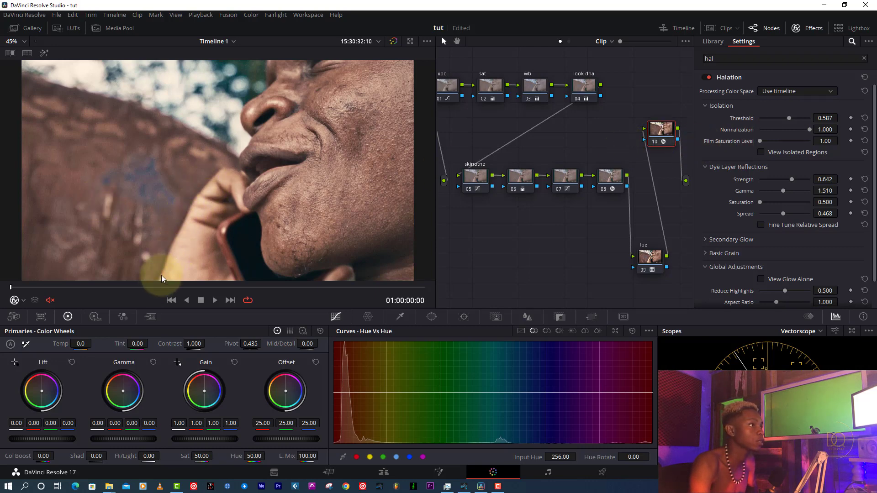
left_click(641, 140)
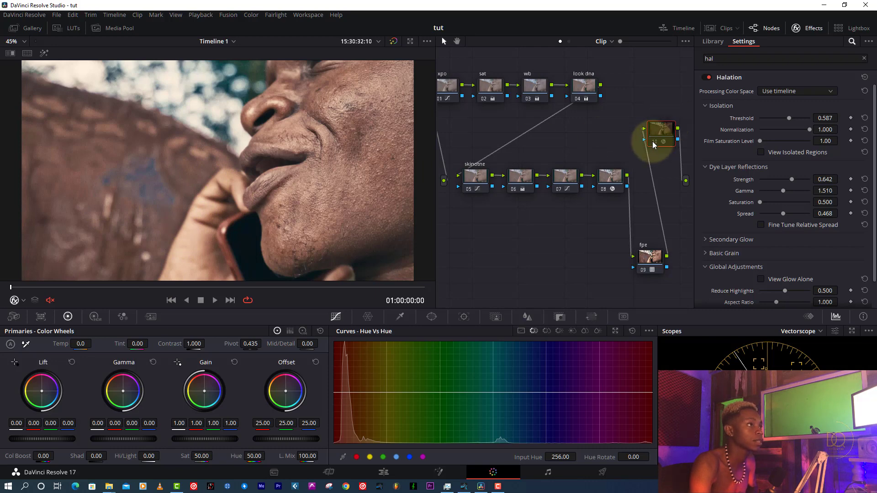
left_click(726, 207)
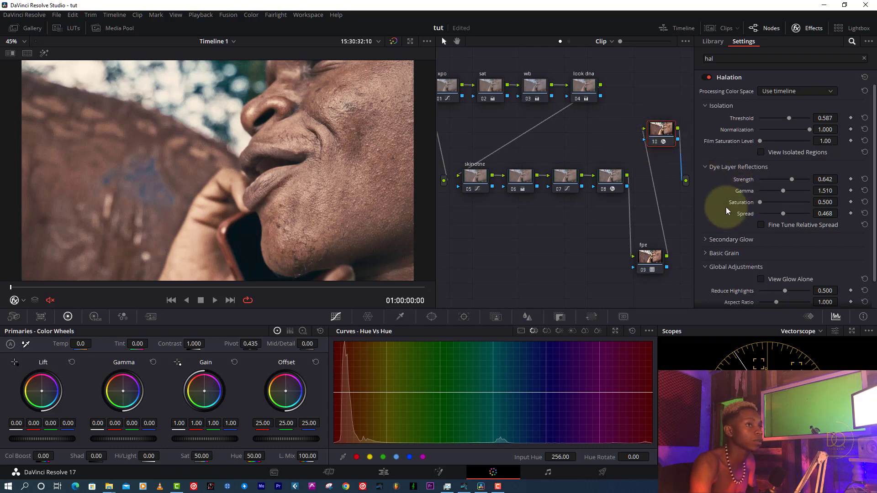
- Set Halation's Secondary Glow strength to 0.156, checking the glow on the image in full-screen view
left_click(707, 241)
scroll(714, 227, "down", 2)
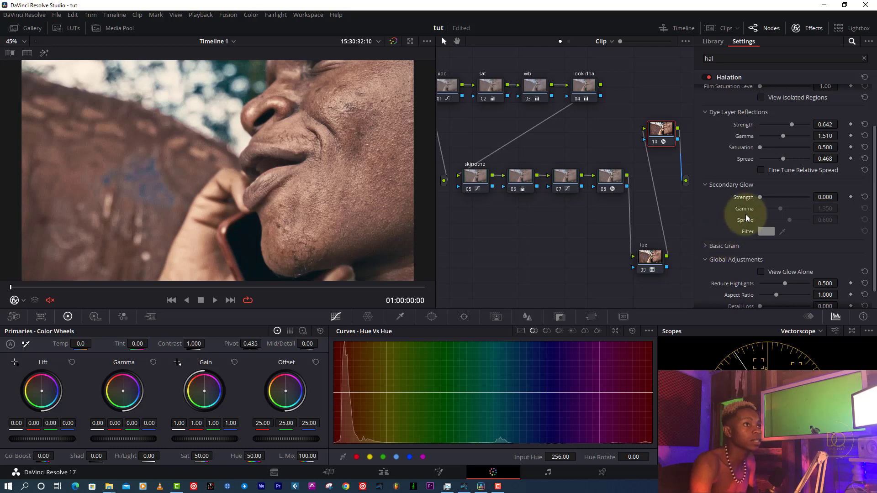
left_click_drag(760, 198, 786, 198)
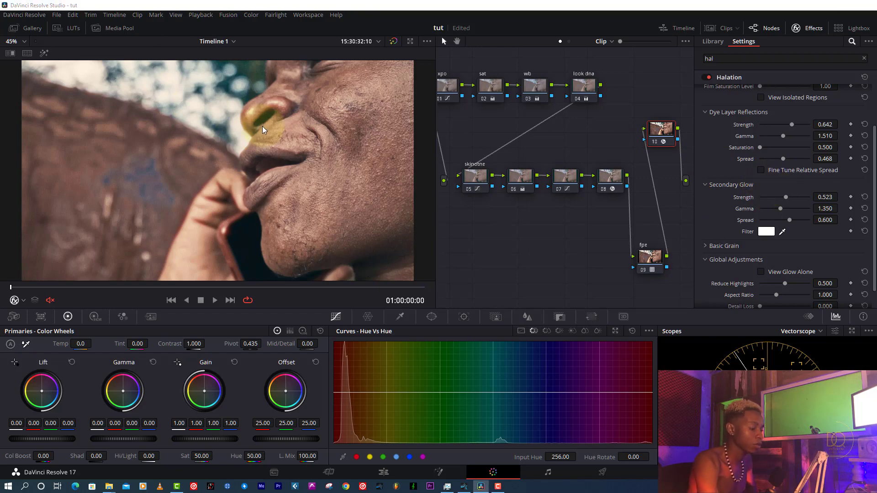
key("p")
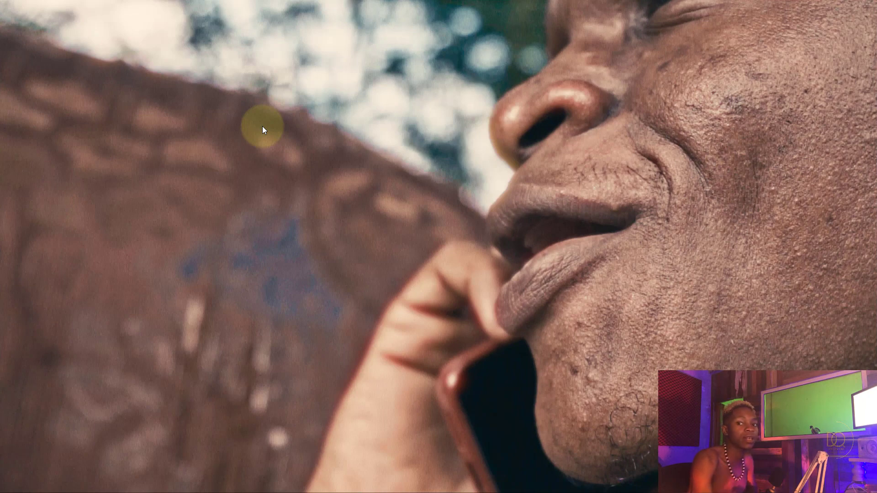
mouse_move(298, 217)
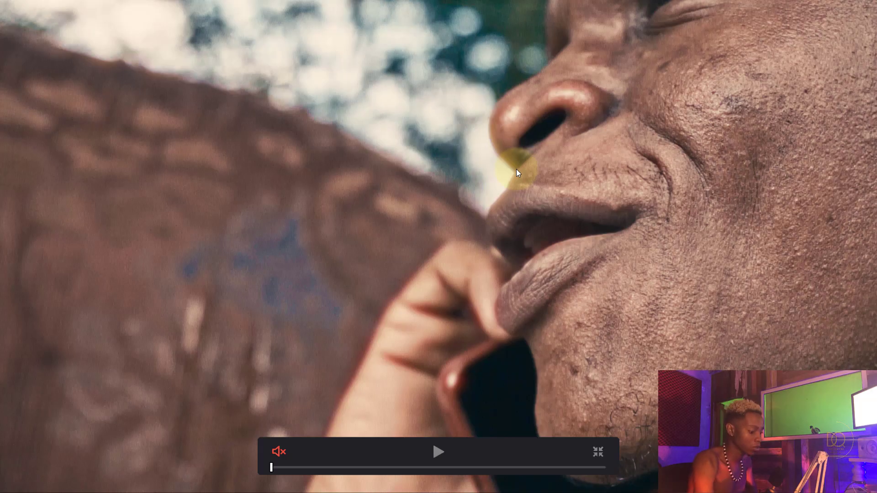
key("Escape")
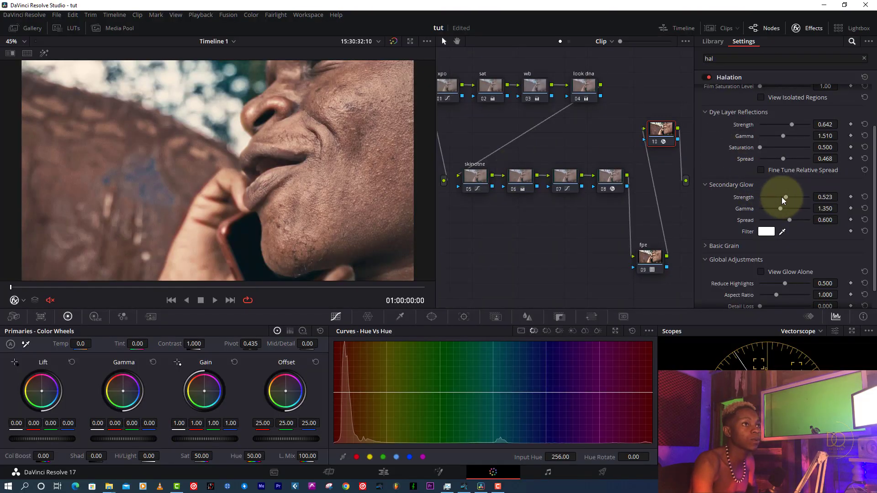
left_click_drag(783, 198, 768, 199)
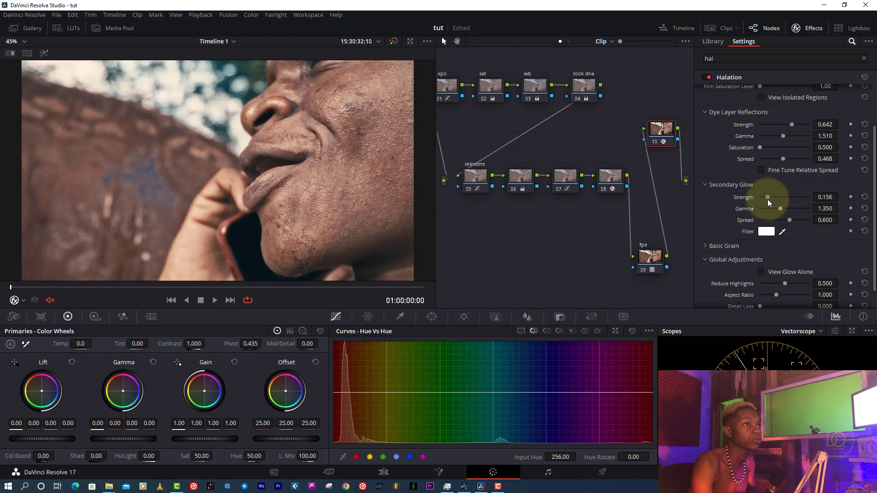
- Enable Append Grain Internally in Halation's Basic Grain settings and set the grain strength to 0.477
left_click(704, 243)
scroll(712, 226, "down", 1)
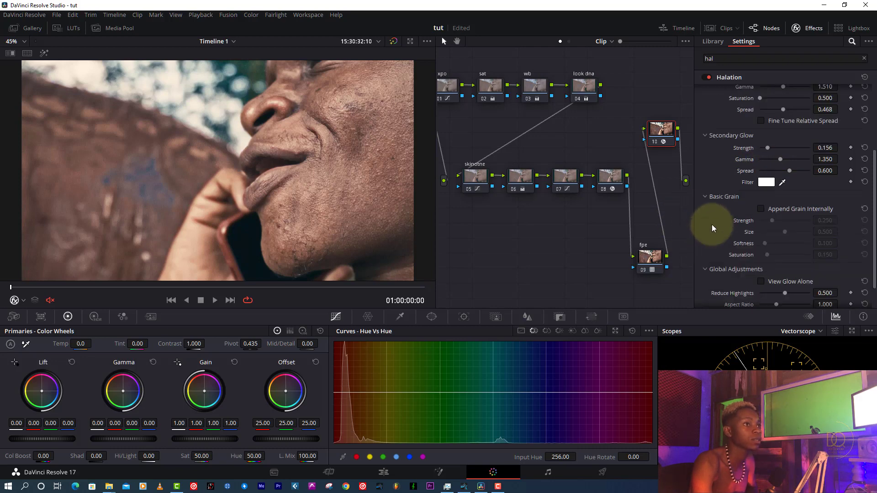
left_click(761, 209)
left_click_drag(770, 224, 755, 258)
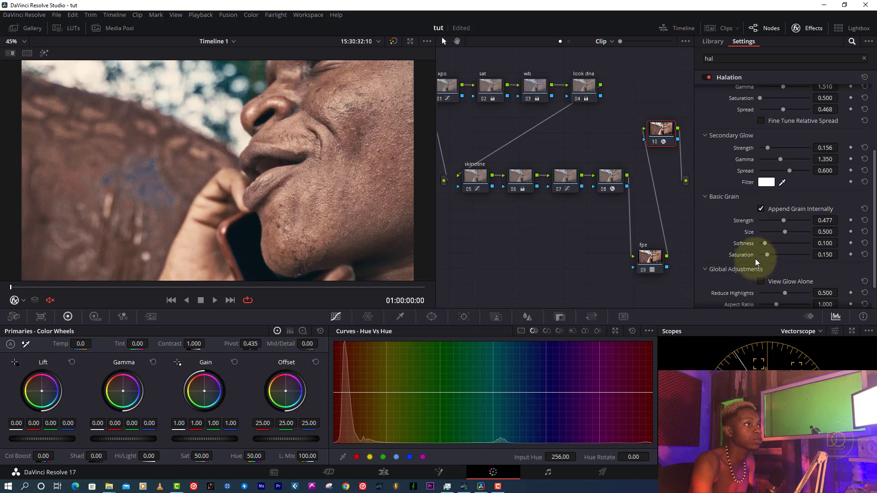
- Set Halation's Basic Grain strength to 0.715 and its saturation to 0.000
left_click_drag(786, 219, 796, 220)
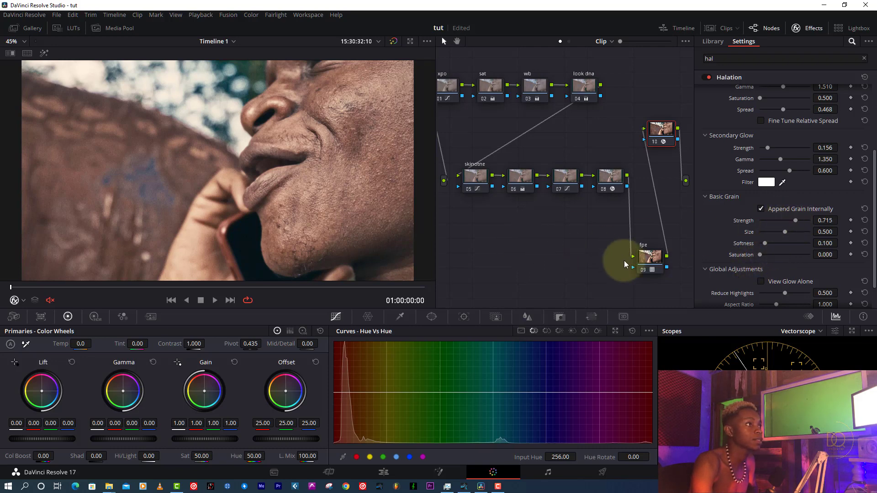
scroll(720, 281, "down", 3)
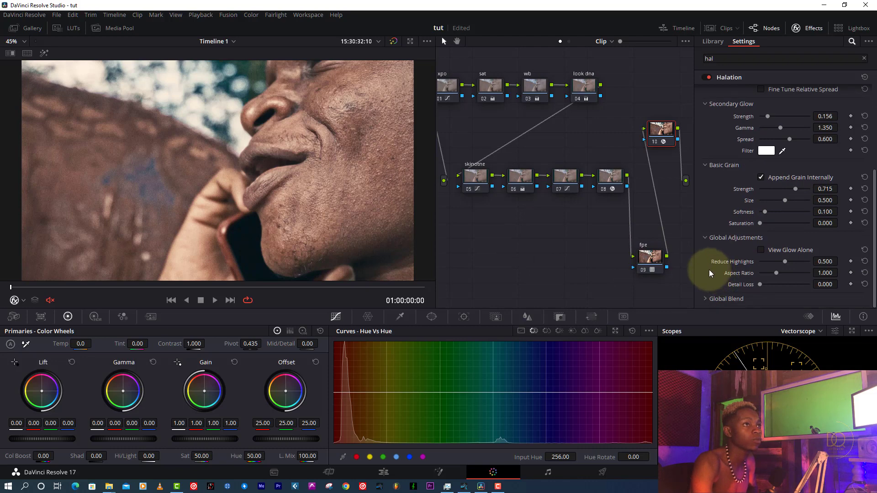
scroll(709, 270, "up", 10)
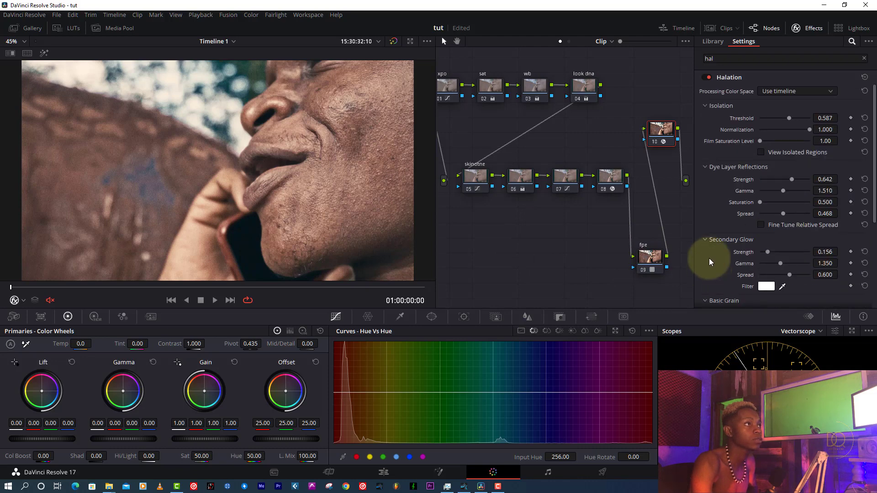
- Toggle the Halation node off and on while magnifying the image to compare the grain, and return the image to fit
left_click(653, 143)
scroll(283, 160, "up", 5)
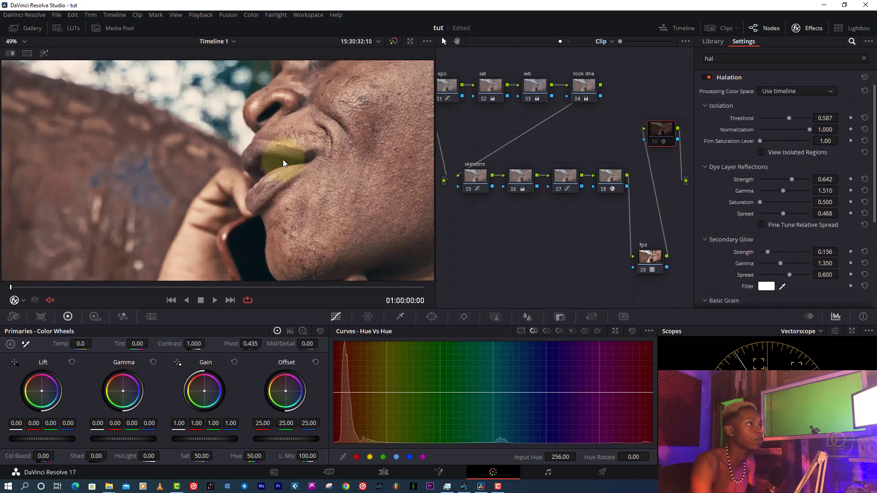
scroll(283, 160, "up", 5)
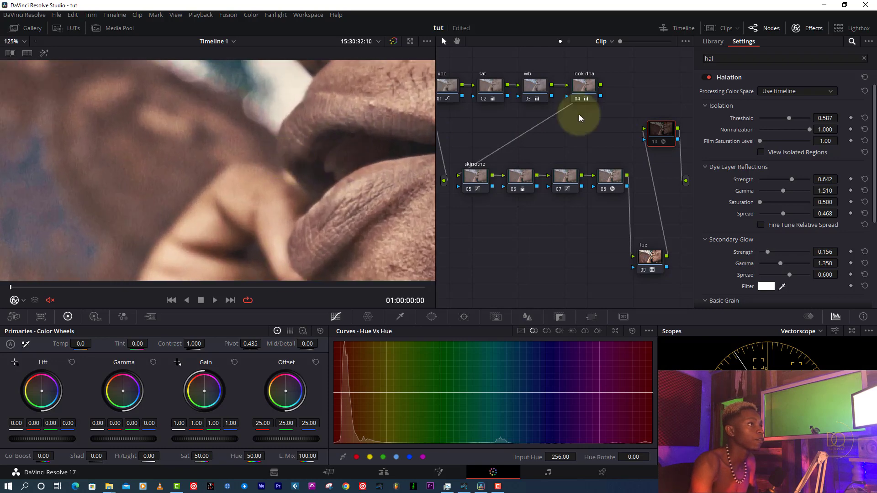
left_click(654, 142)
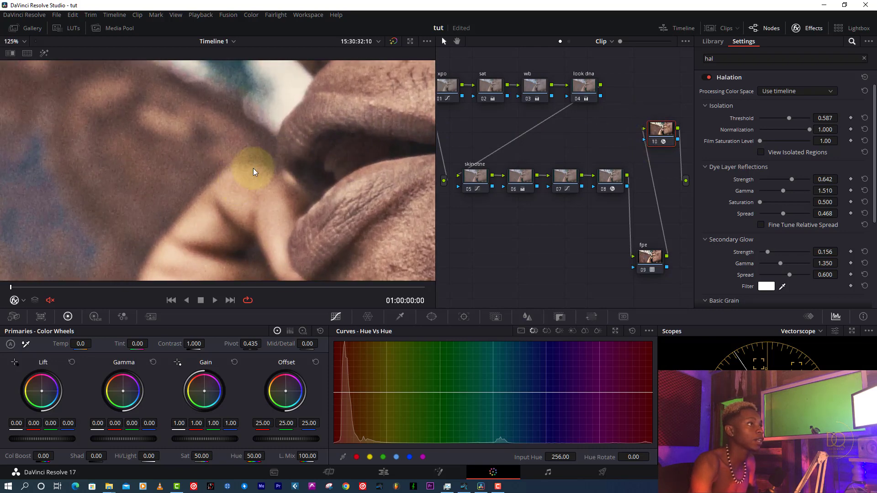
left_click(654, 142)
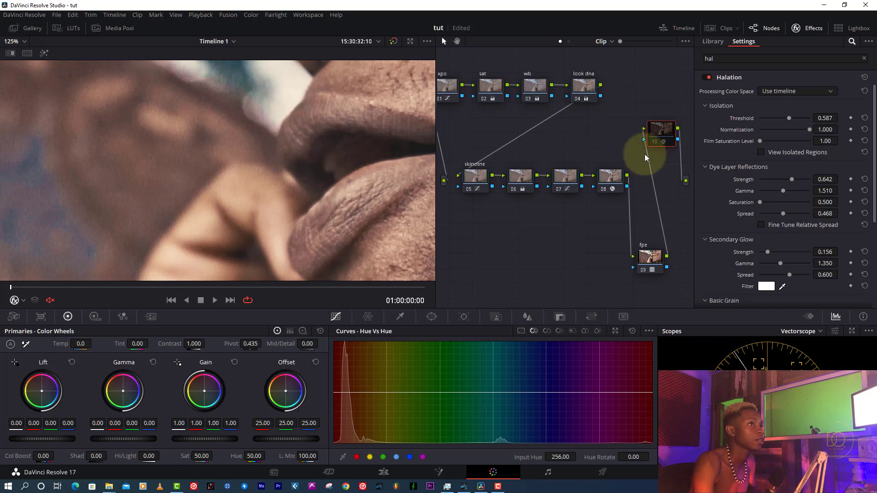
left_click(654, 141)
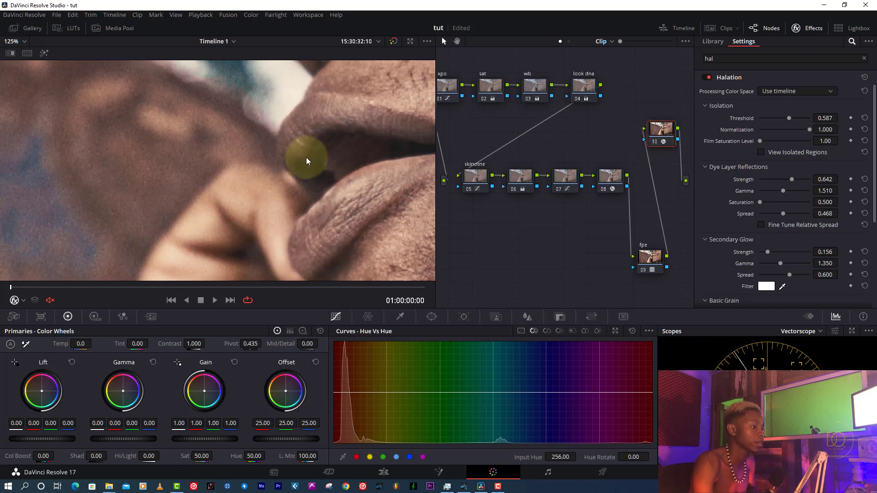
key("shift+z")
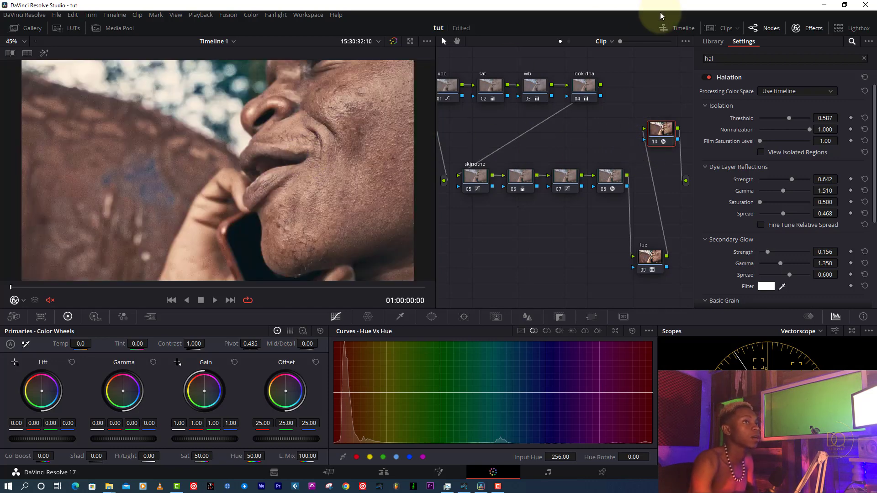
- Insert a serial node before the Halation node and sharpen it by setting its linked RGB blur radius to 0.47
left_click(809, 28)
left_click_drag(694, 128, 779, 147)
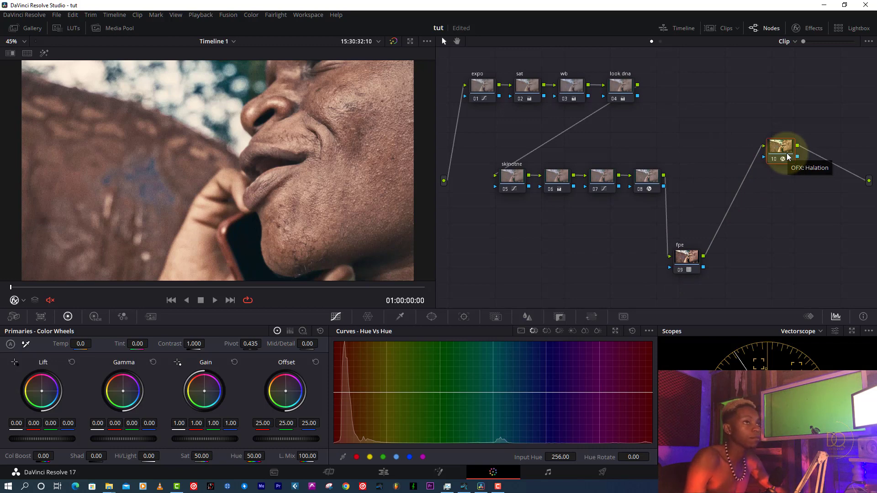
key("shift+s")
left_click_drag(783, 189, 745, 195)
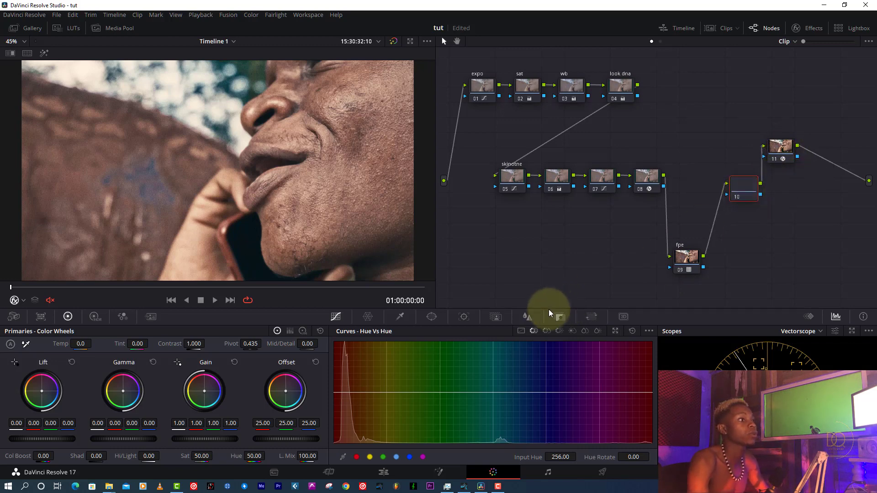
left_click(523, 321)
left_click_drag(382, 388, 382, 387)
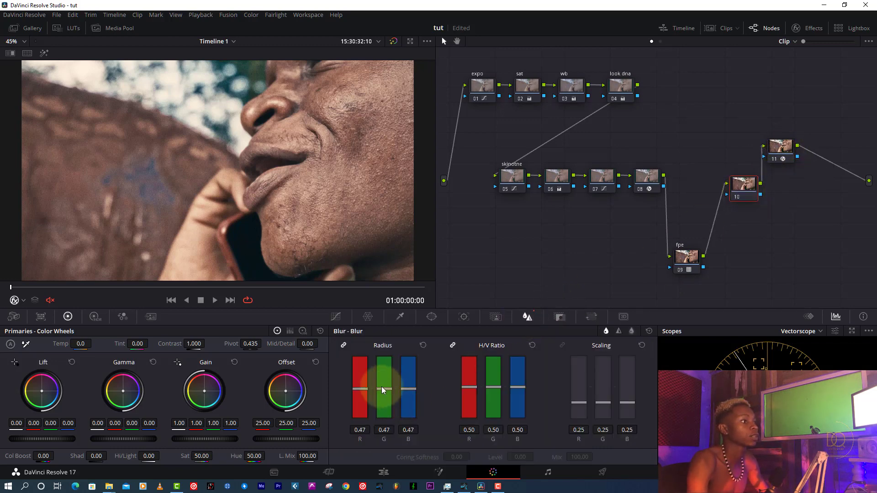
- Shift the whole node tree away from the source input and insert a node before the expo node
left_click_drag(483, 58, 783, 281)
left_click_drag(483, 93, 537, 93)
key("shift+s")
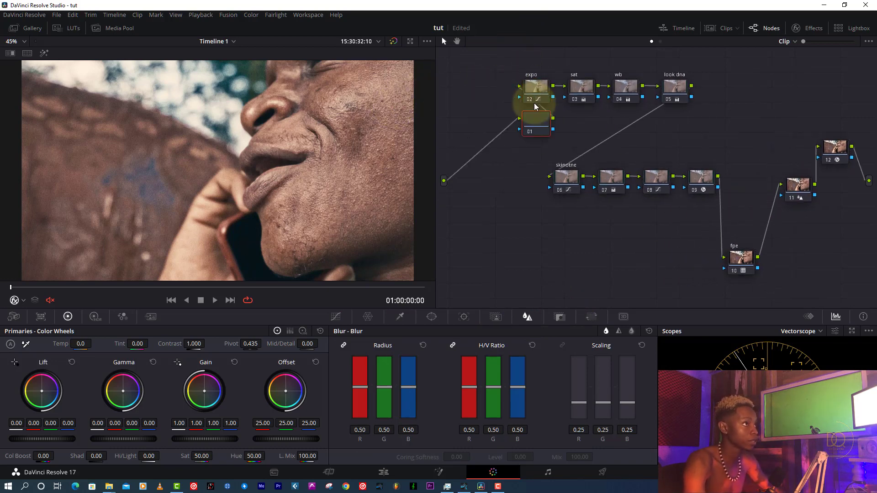
- Try noise reduction on node 01 with spatial luma and chroma thresholds 4.0, three temporal frames, and temporal luma and chroma thresholds 4.0
left_click(151, 317)
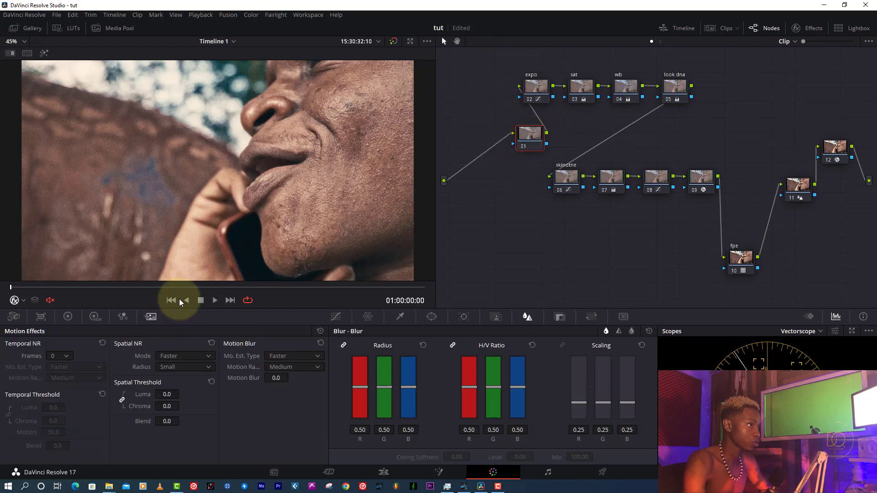
left_click(167, 394)
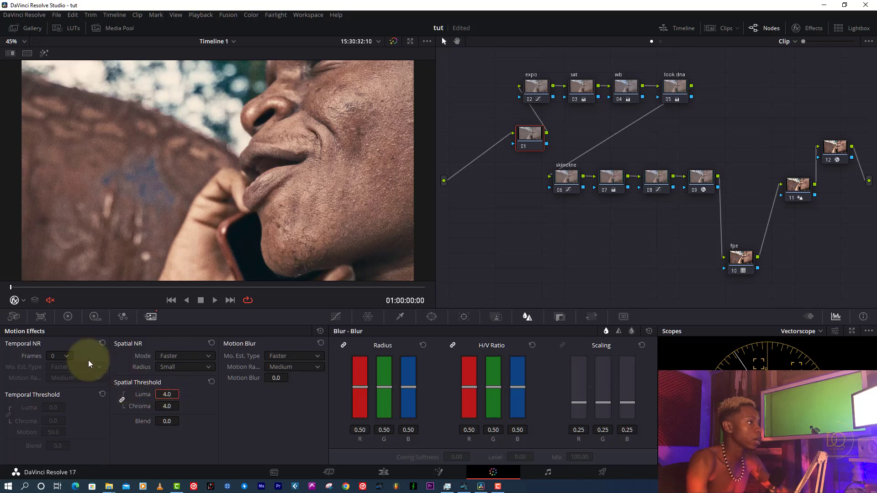
left_click(65, 356)
left_click(69, 398)
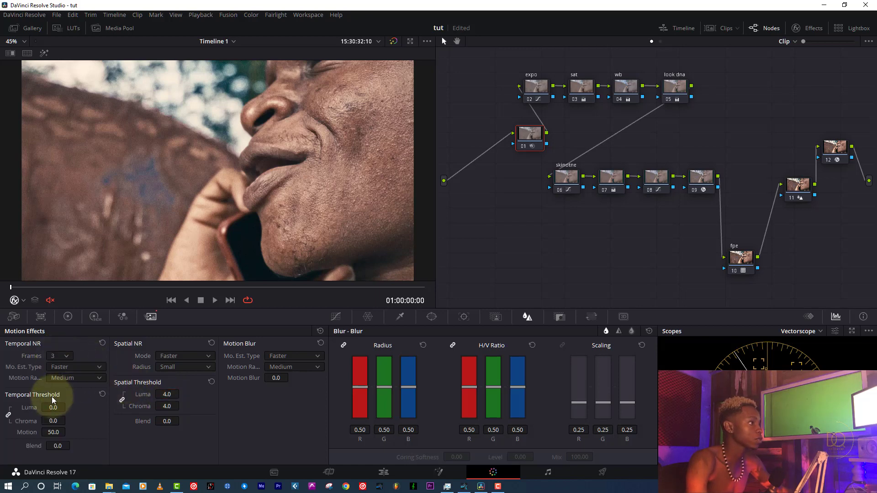
type("4")
key("Return")
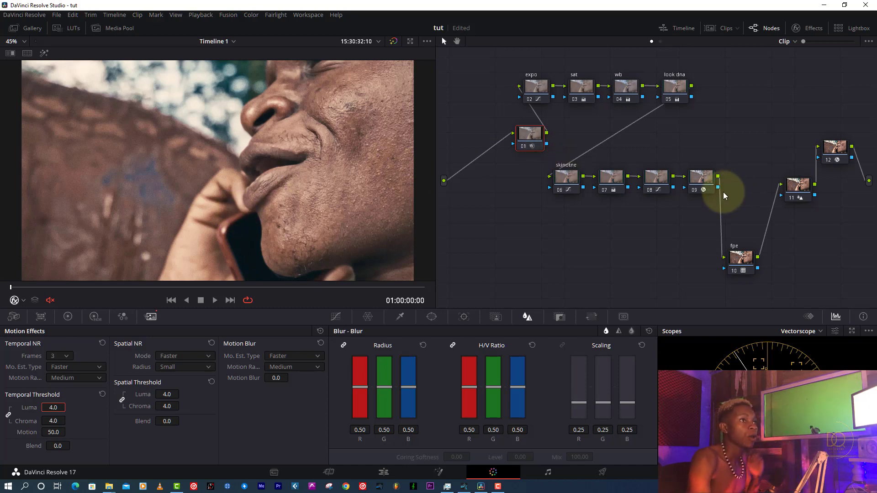
- Reset the grade of node 01 to clear its noise reduction settings
left_click(710, 184)
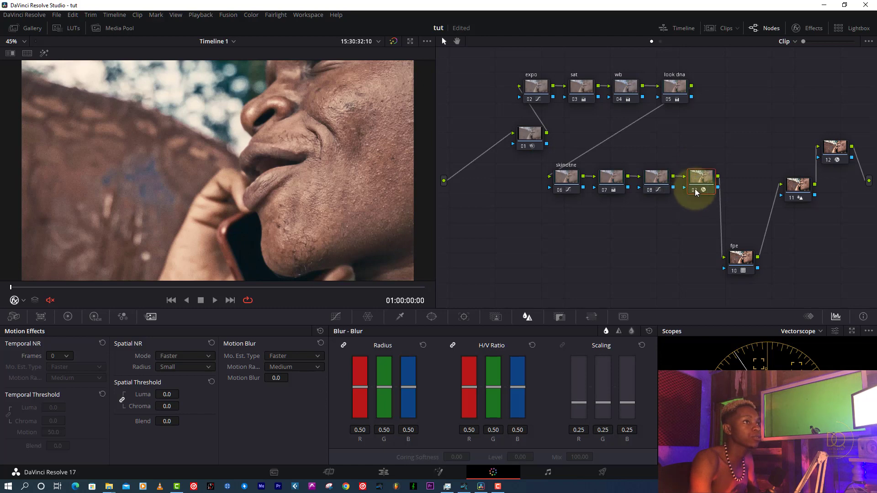
left_click(526, 134)
right_click(535, 137)
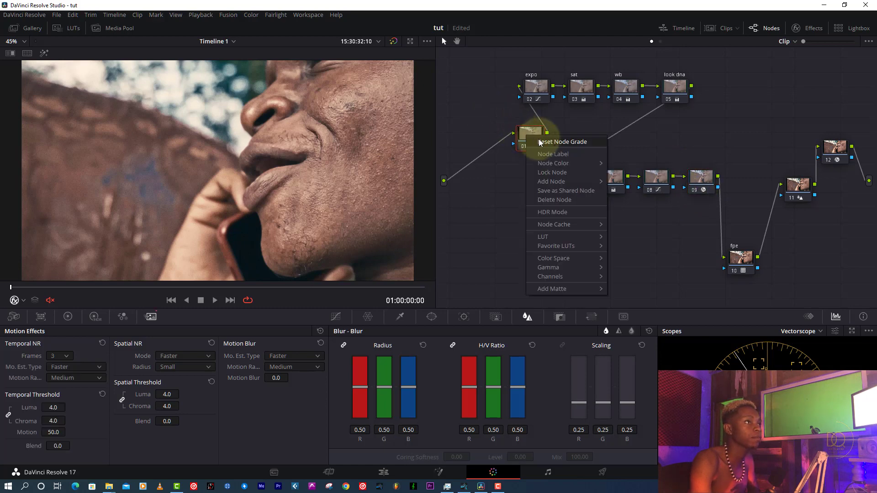
key("Escape")
key("shift+Home")
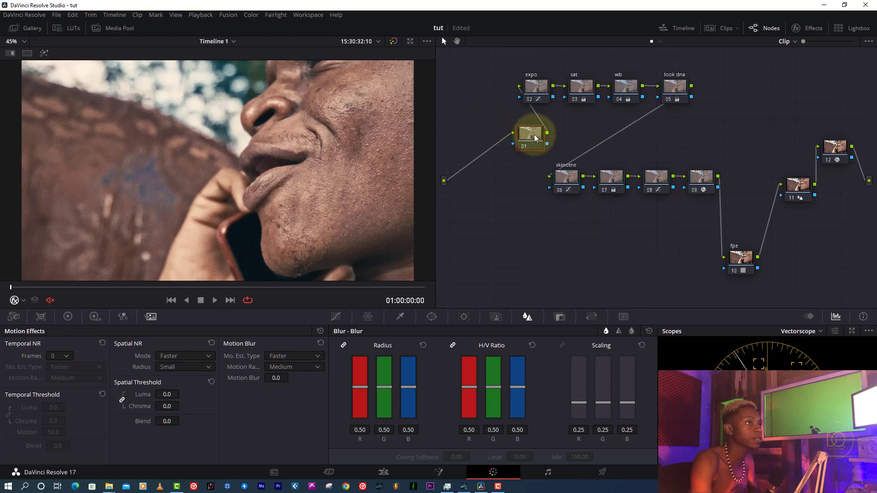
- Disable and re-enable the Contrast Pop node 09 to compare the image with and without it
left_click(703, 180)
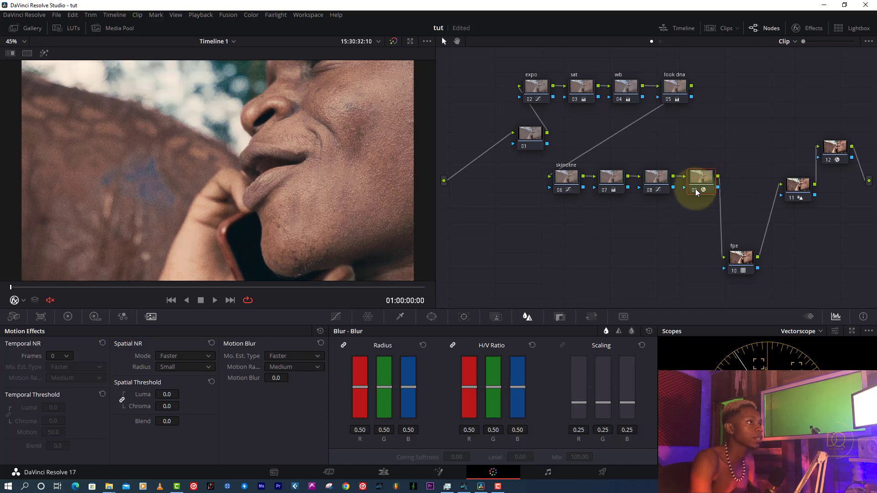
key("ctrl+d")
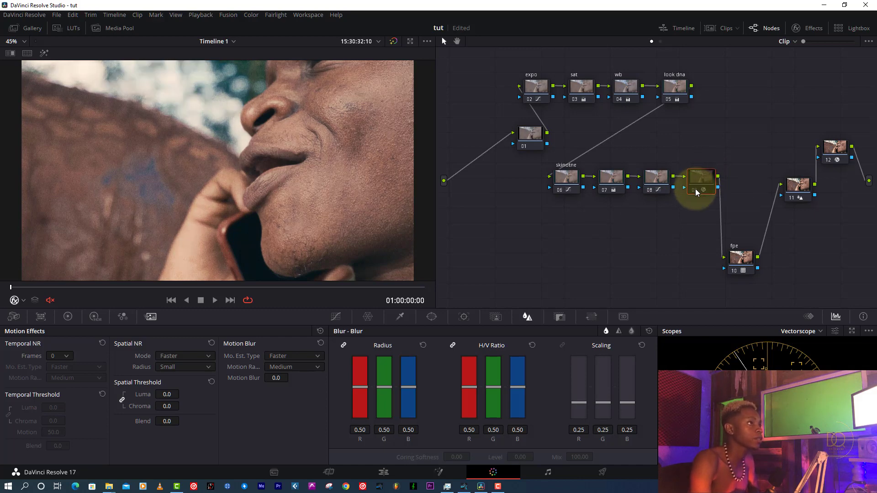
key("ctrl+d")
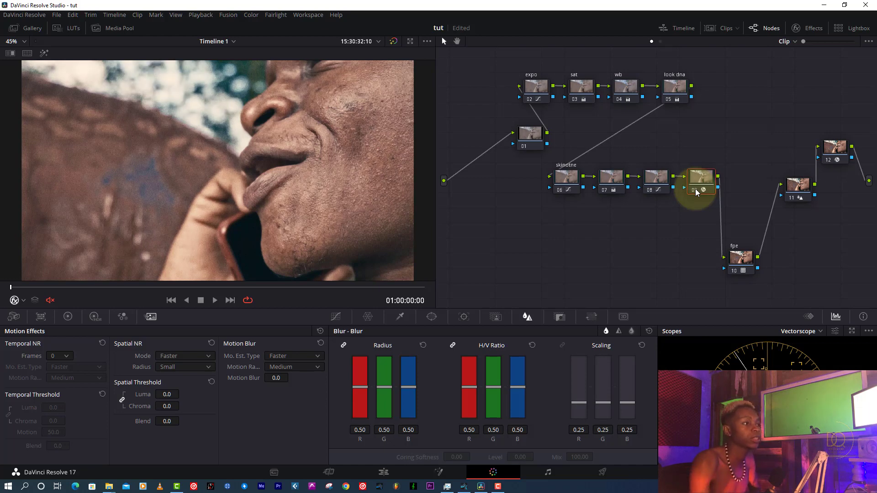
- Start a curve power window on node 09 and trace it down the face profile and along the hand to the frame's lower edge
left_click(434, 316)
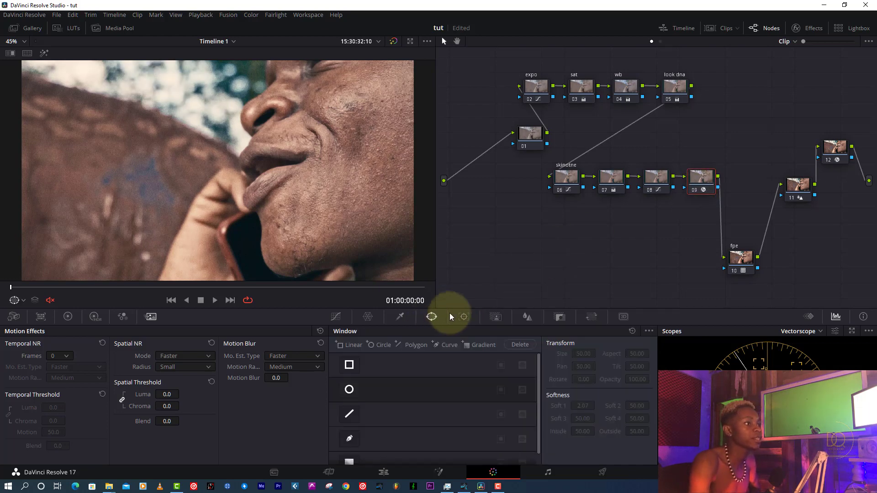
left_click(349, 438)
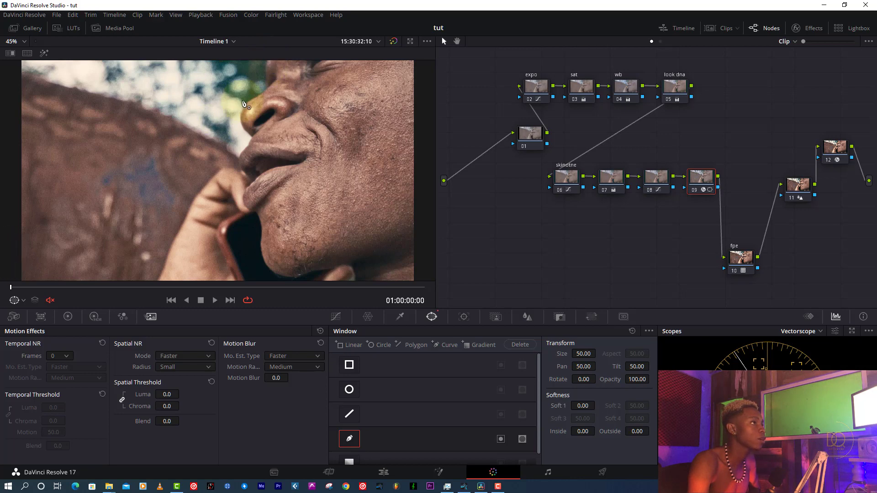
left_click(268, 62)
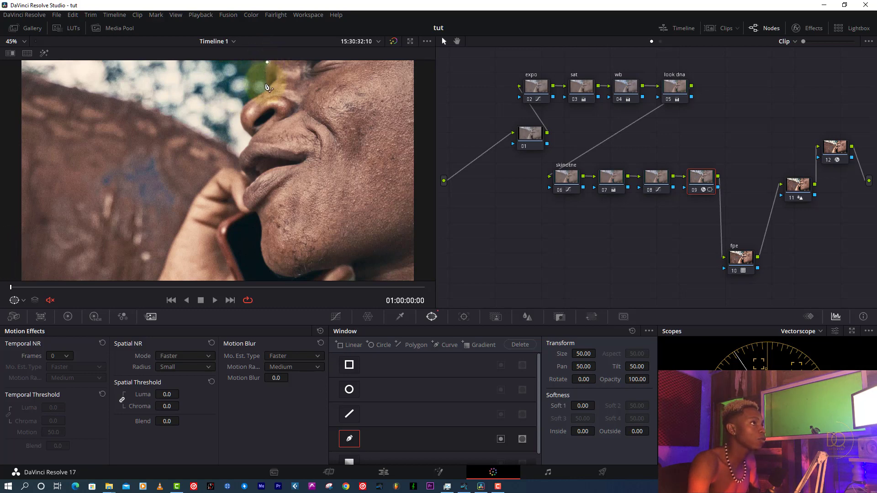
left_click(265, 83)
left_click(264, 90)
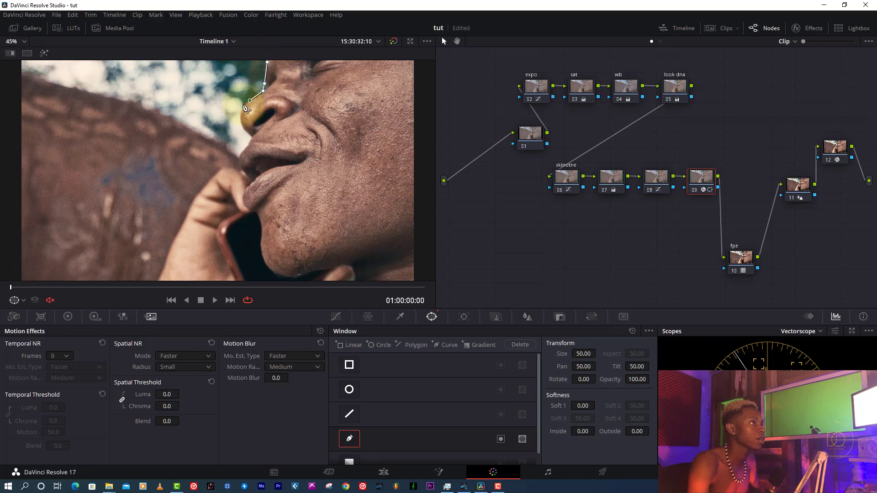
left_click(250, 100)
left_click(243, 116)
left_click(245, 127)
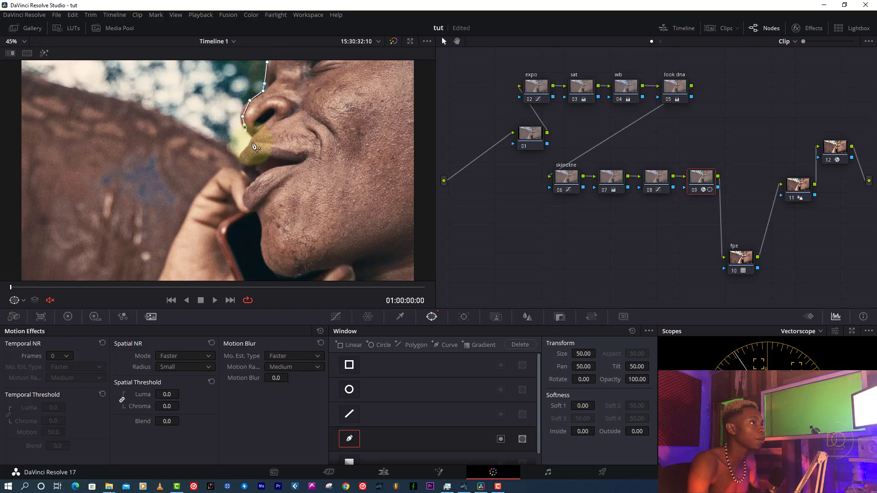
left_click(250, 138)
left_click(243, 148)
left_click(238, 165)
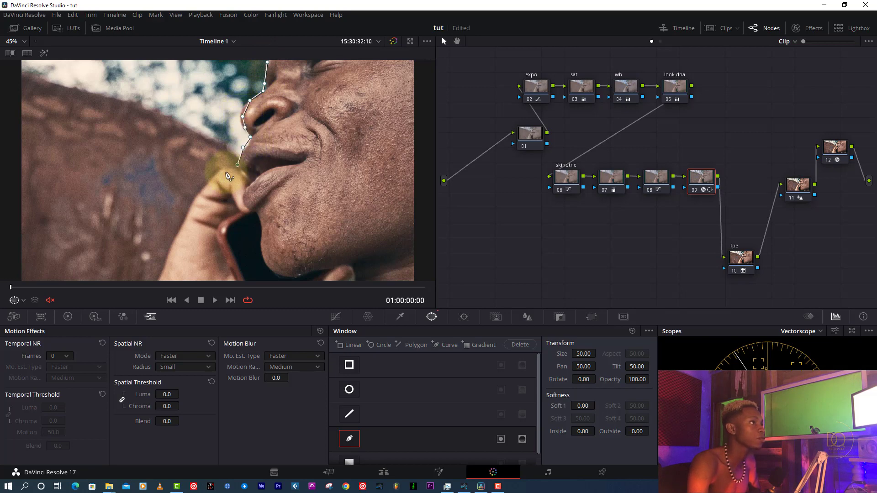
left_click(225, 172)
left_click(208, 186)
left_click(190, 210)
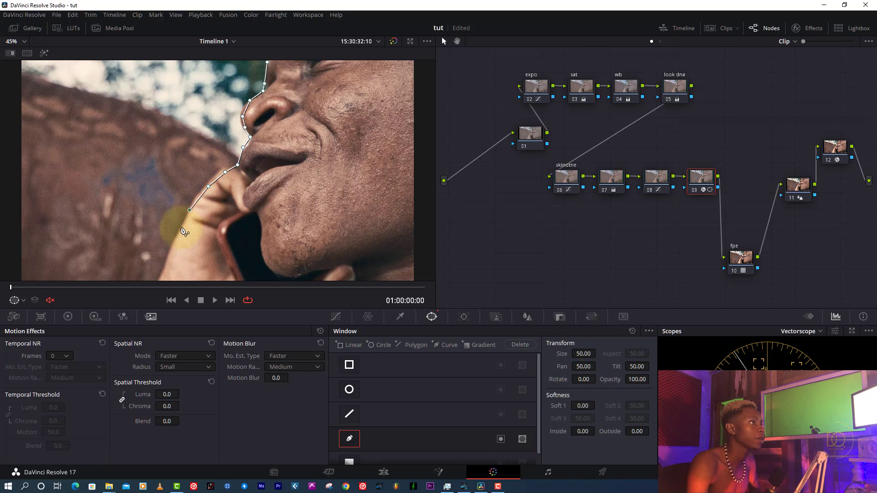
left_click(180, 231)
scroll(181, 230, "down", 2)
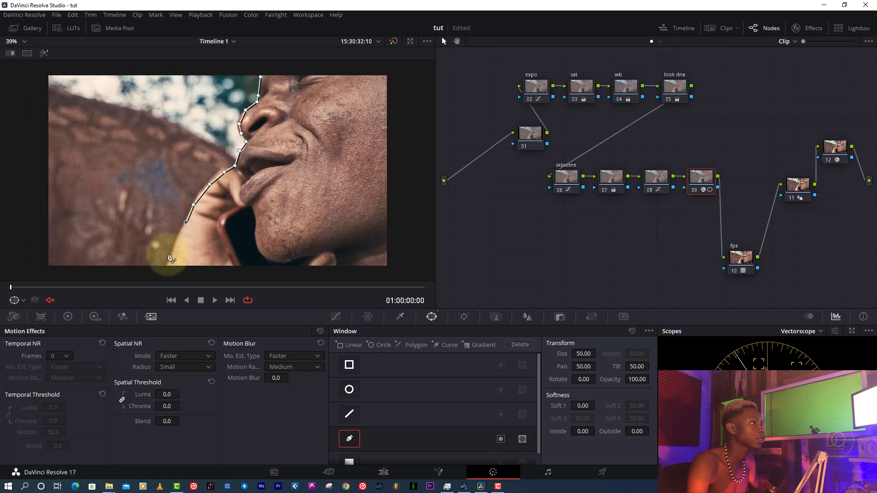
left_click(168, 270)
- Continue the curve window outside the frame around the background and close it at its starting point above the nose
left_click(156, 269)
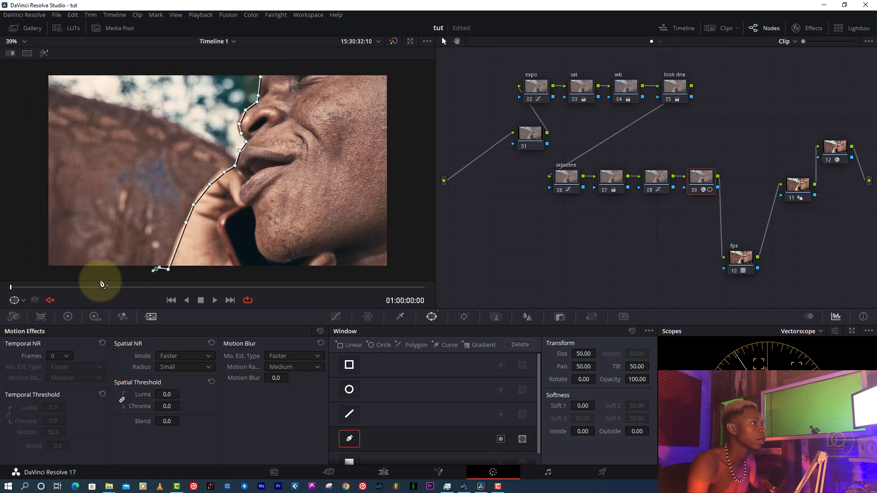
left_click(100, 280)
left_click(17, 272)
left_click(40, 174)
left_click(35, 83)
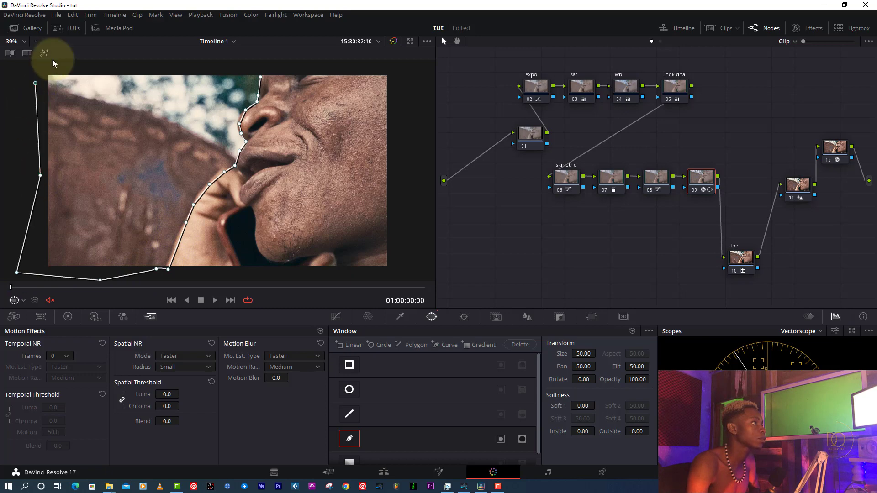
left_click(89, 67)
left_click(122, 69)
left_click(196, 69)
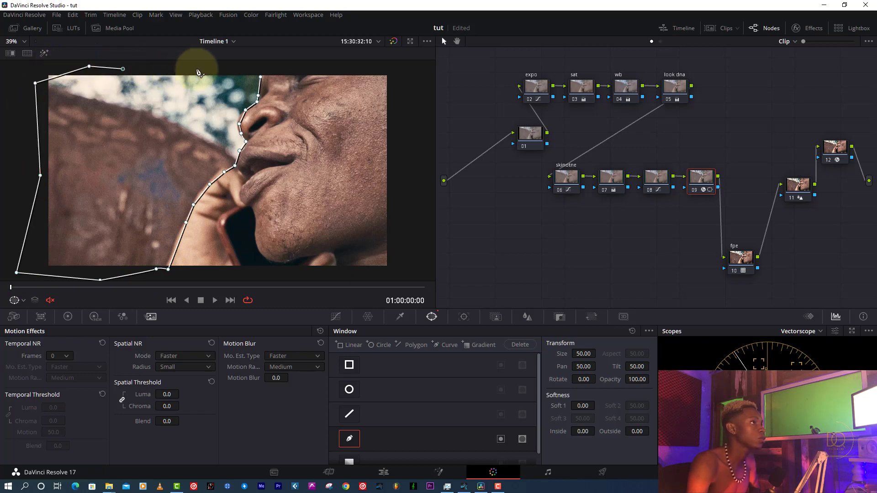
left_click(265, 68)
left_click(260, 78)
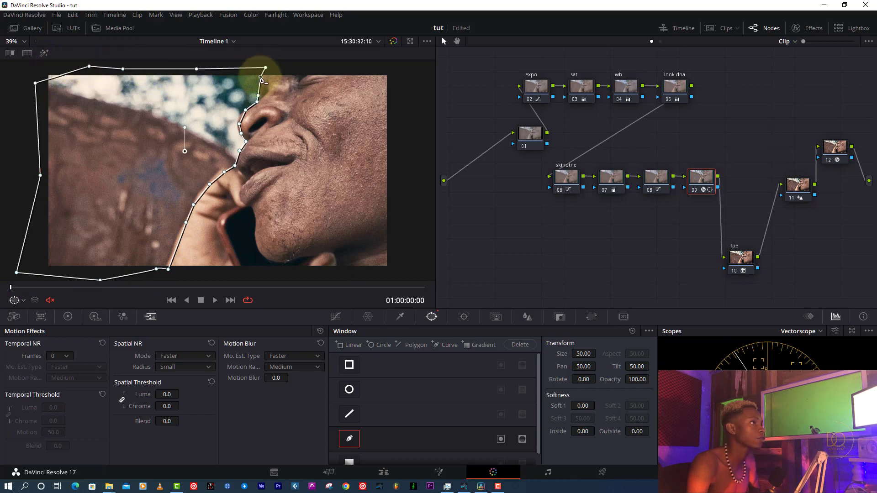
- Invert the curve window on node 09 and compare the full-screen image with and without the node's Contrast Pop
left_click(500, 438)
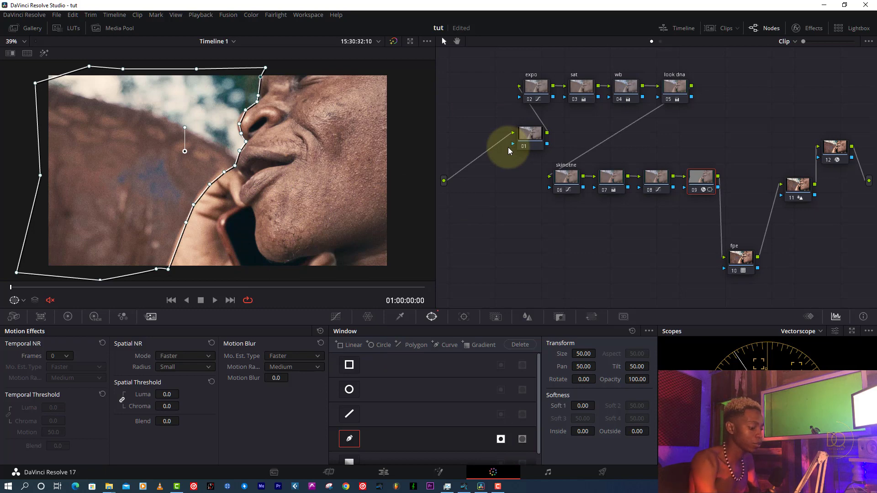
key("ctrl+f")
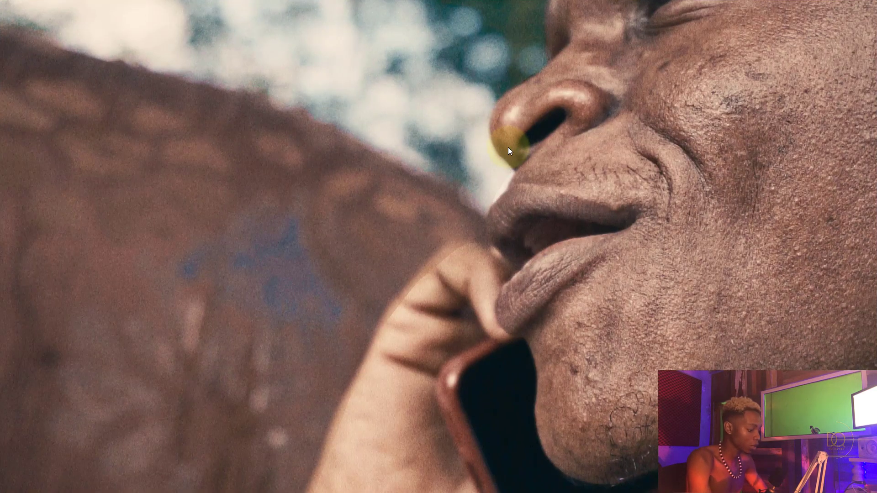
key("shift+d")
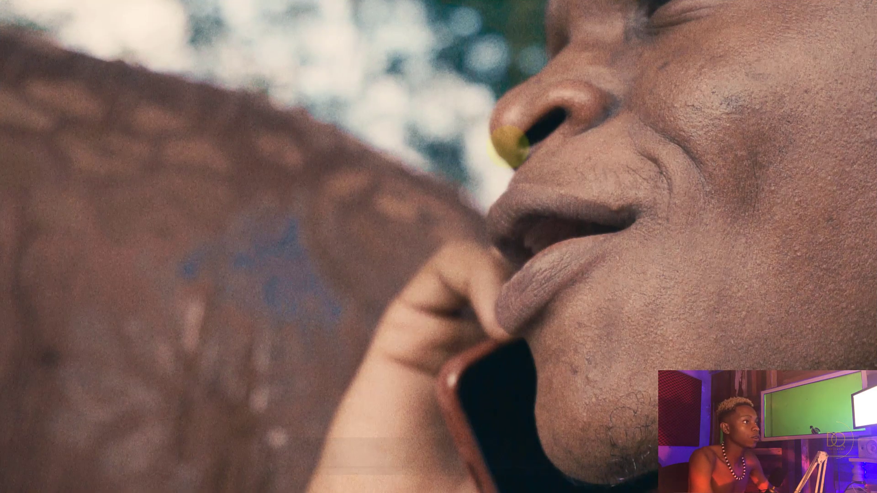
key("shift+d")
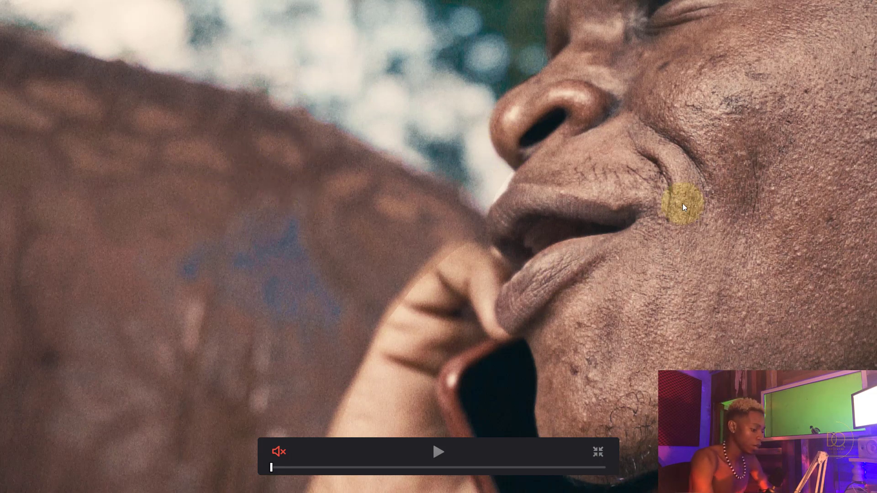
key("ctrl+f")
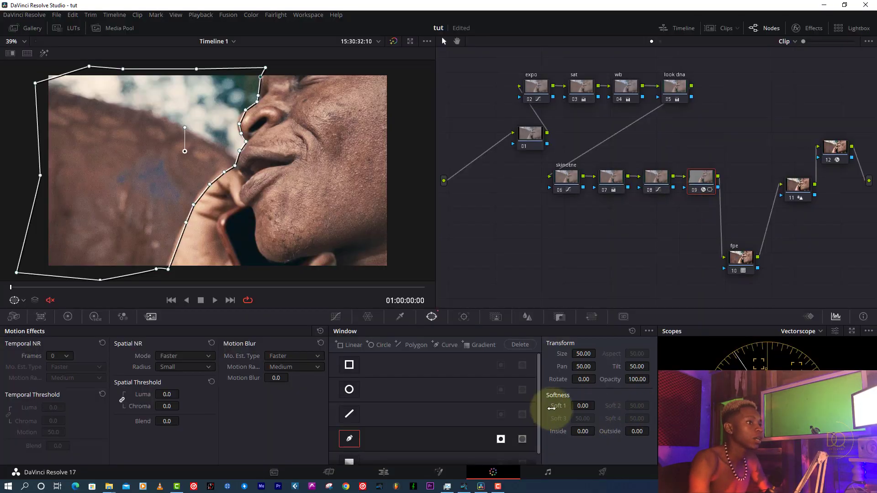
- Set the curve window's Soft 1 to 10.16 and check the masked area with the highlight view
left_click_drag(583, 405, 667, 404)
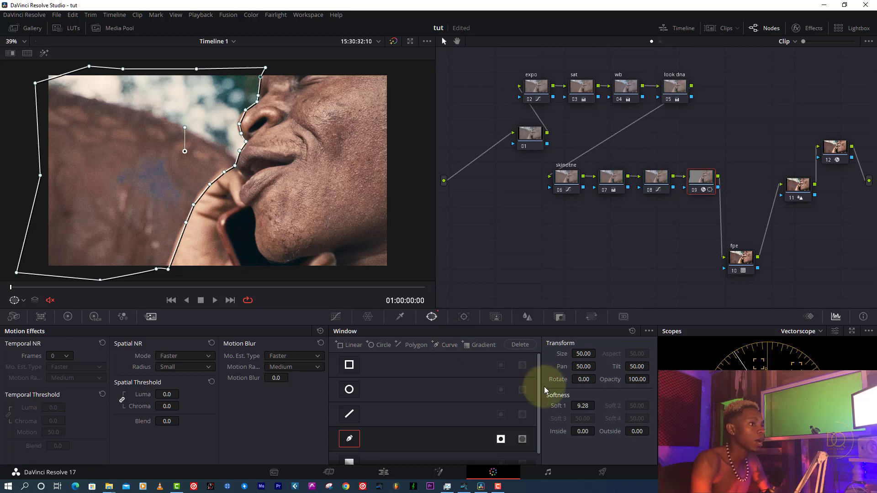
left_click_drag(582, 403, 601, 403)
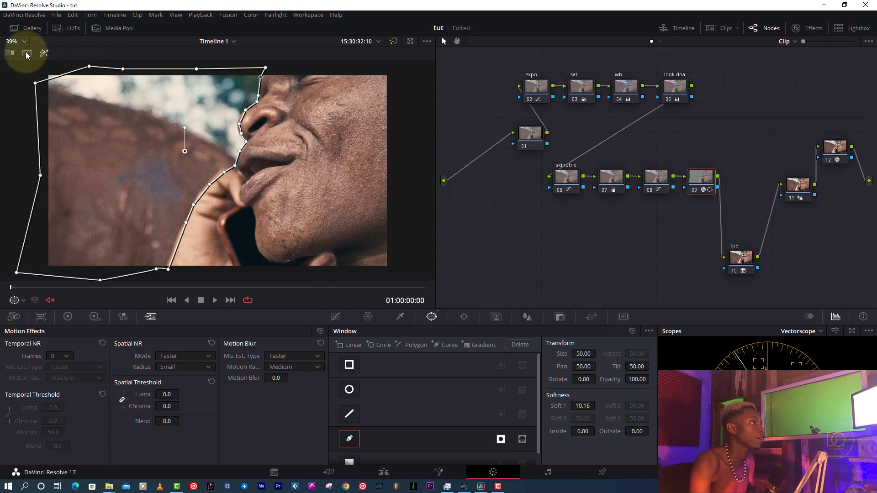
left_click(44, 53)
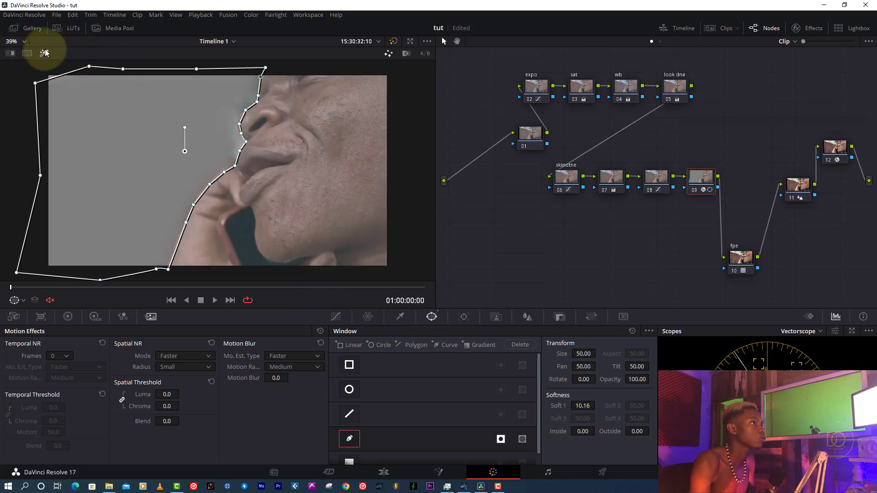
left_click(45, 53)
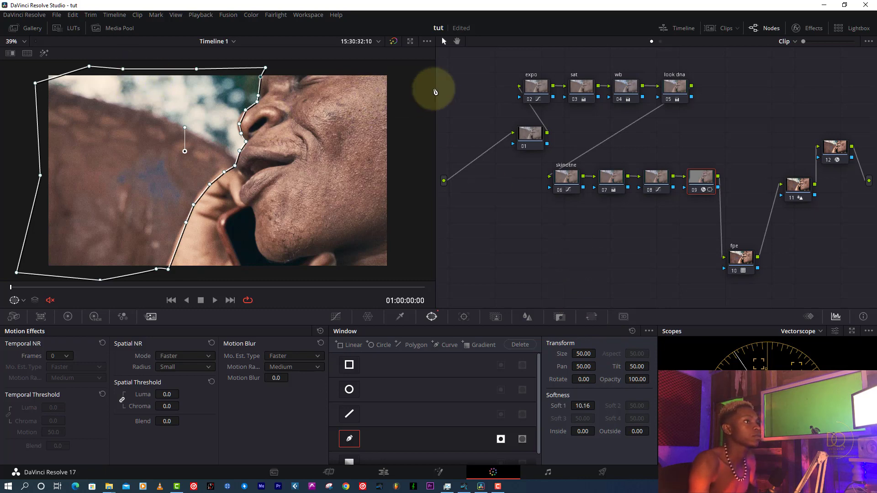
- Select node 01 and switch the scope from Vectorscope to Waveform
left_click(525, 137)
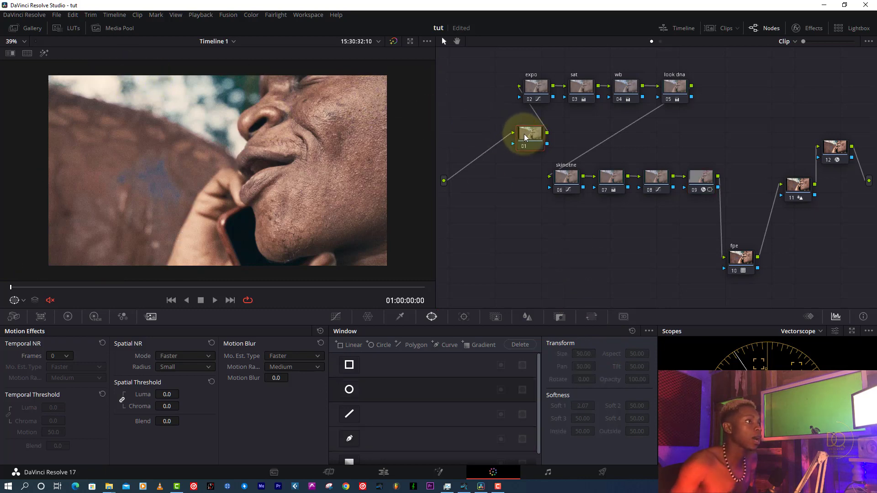
left_click(818, 332)
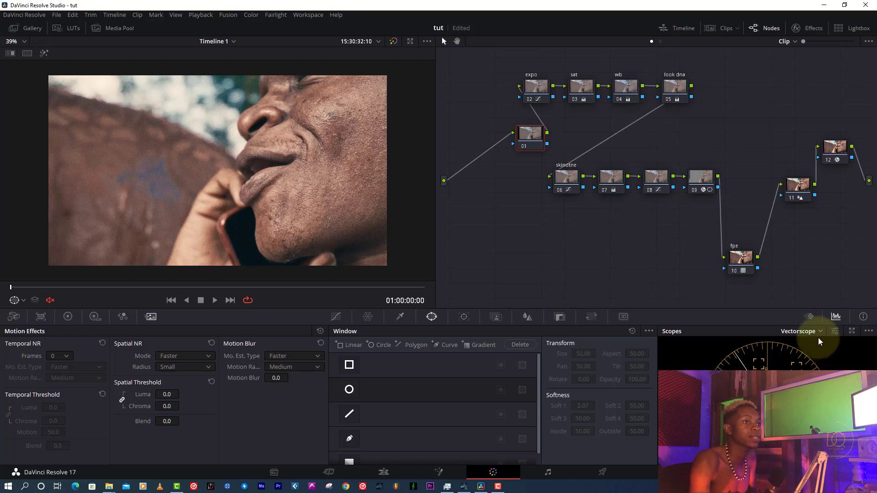
left_click(820, 349)
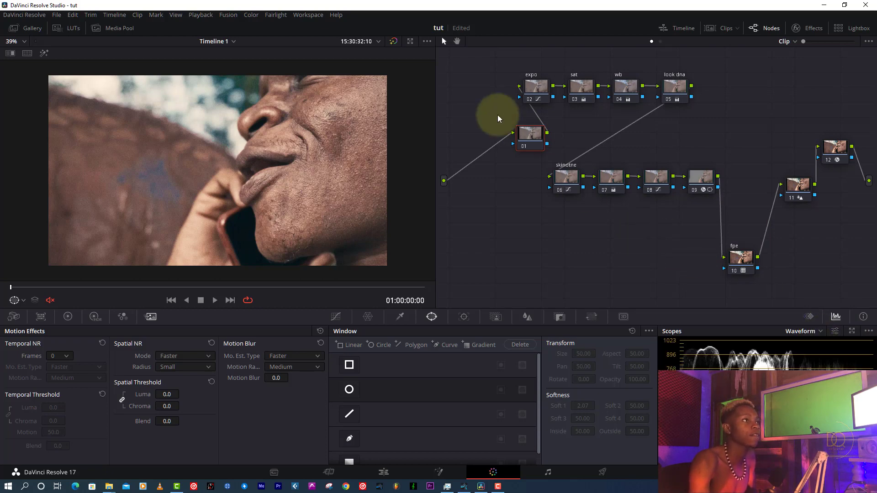
- Move node 01 closer to the graph's source input and add a serial node before the expo node
left_click_drag(536, 143, 482, 145)
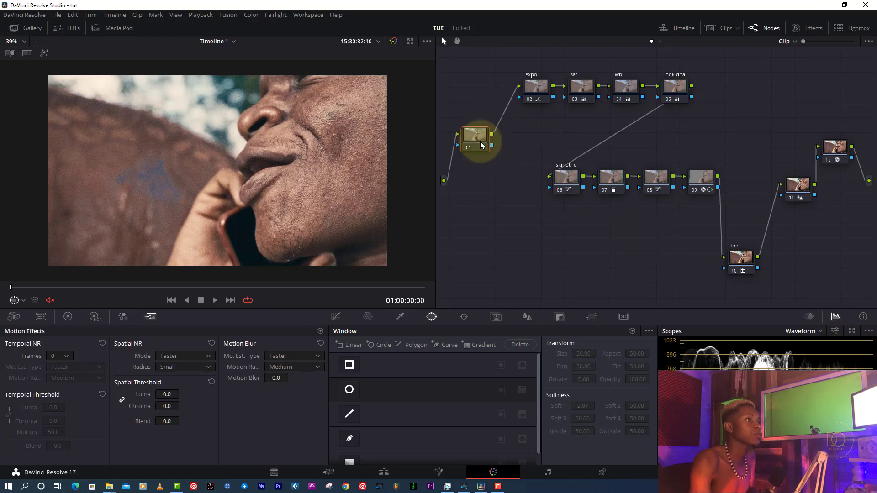
right_click(534, 95)
mouse_move(549, 142)
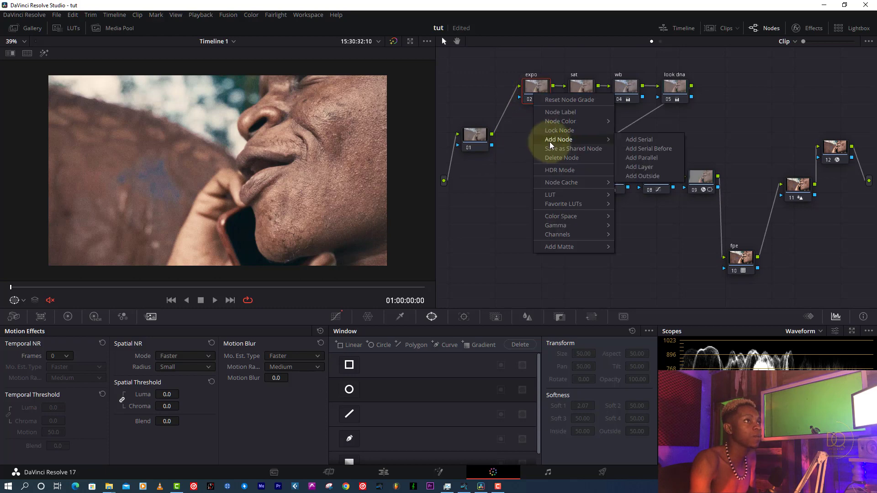
left_click(646, 149)
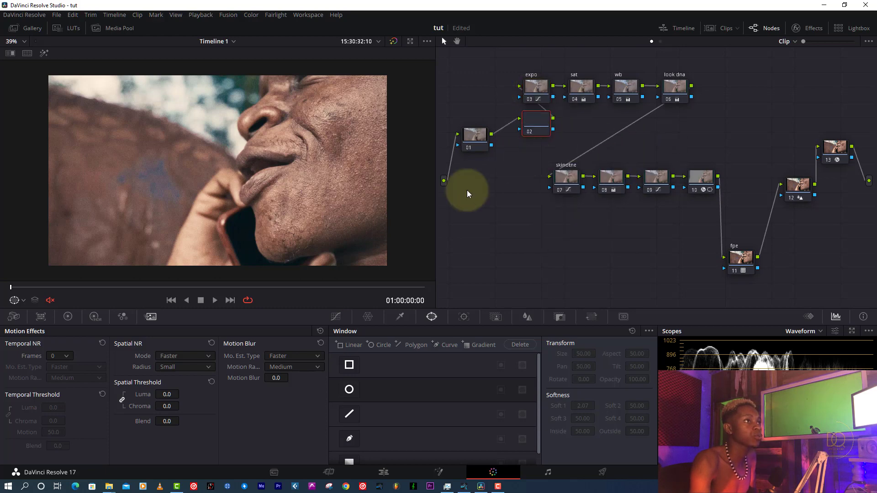
- Lower the Global exposure of the new node 02 to -0.23 with the HDR color wheels
left_click(94, 317)
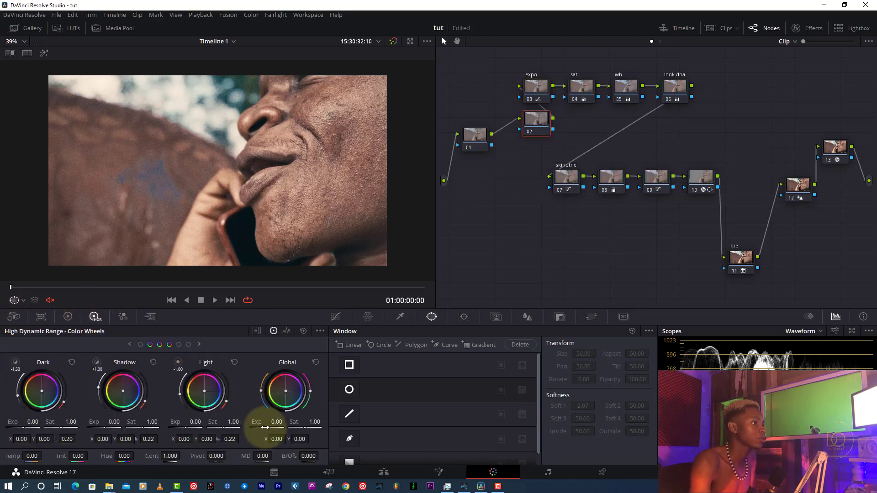
left_click_drag(265, 427, 233, 435)
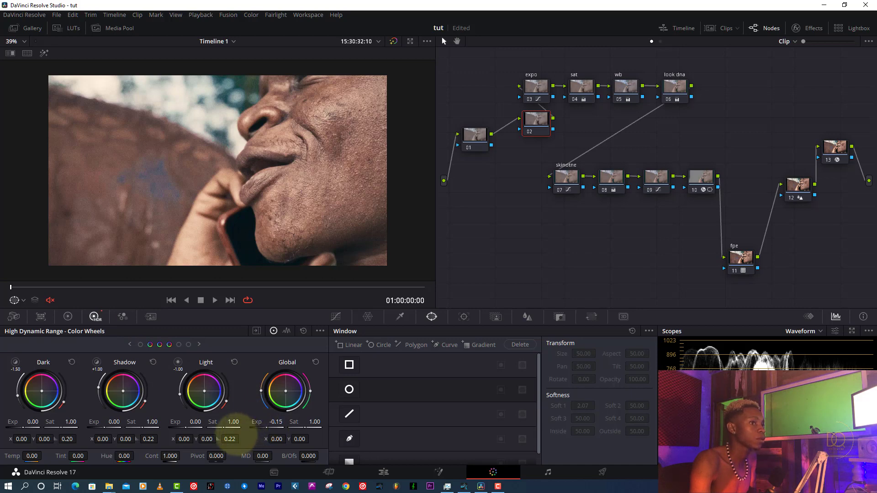
left_click_drag(237, 437, 231, 436)
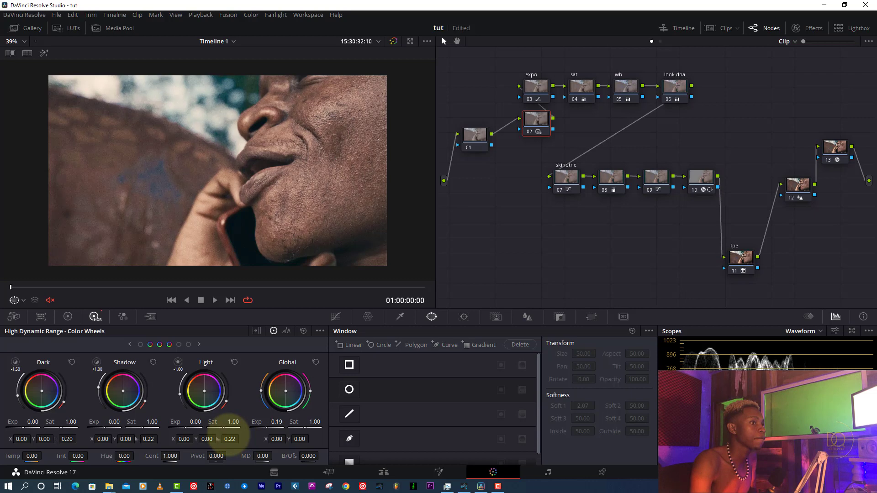
left_click_drag(230, 434, 210, 440)
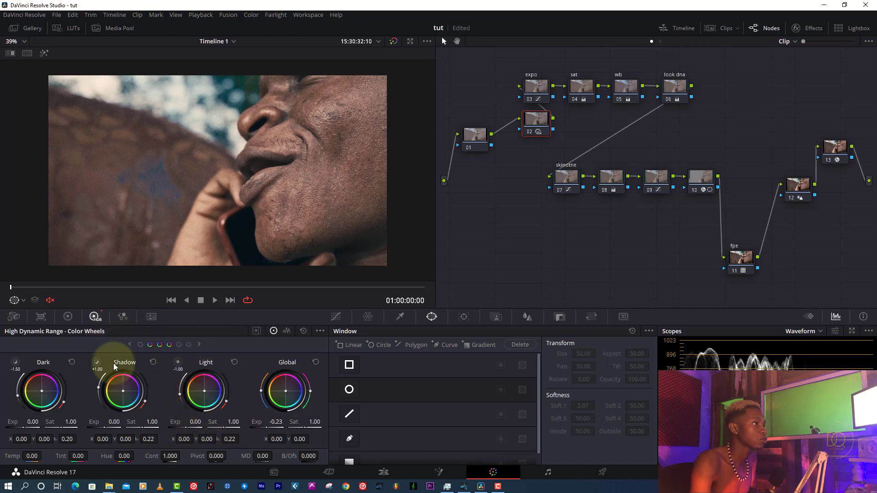
- Lower node 02's Light exposure to -0.10 and review the graded image in full-screen view
left_click_drag(183, 423, 160, 438)
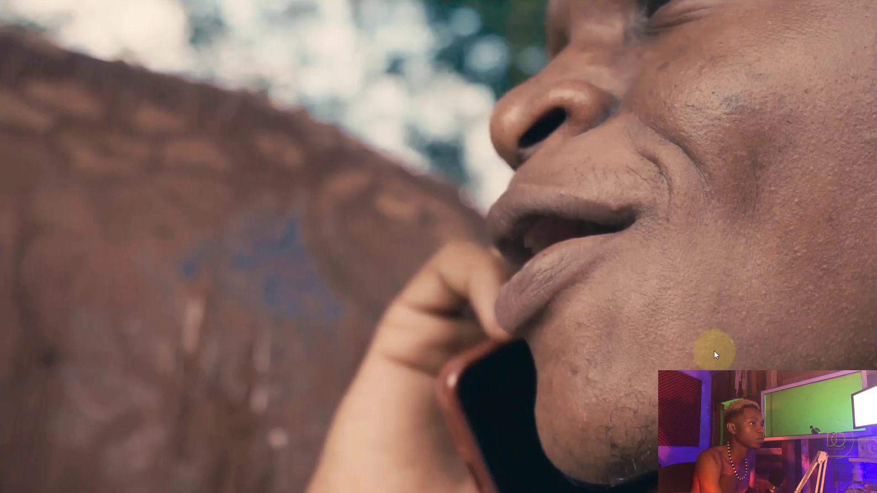
key("p")
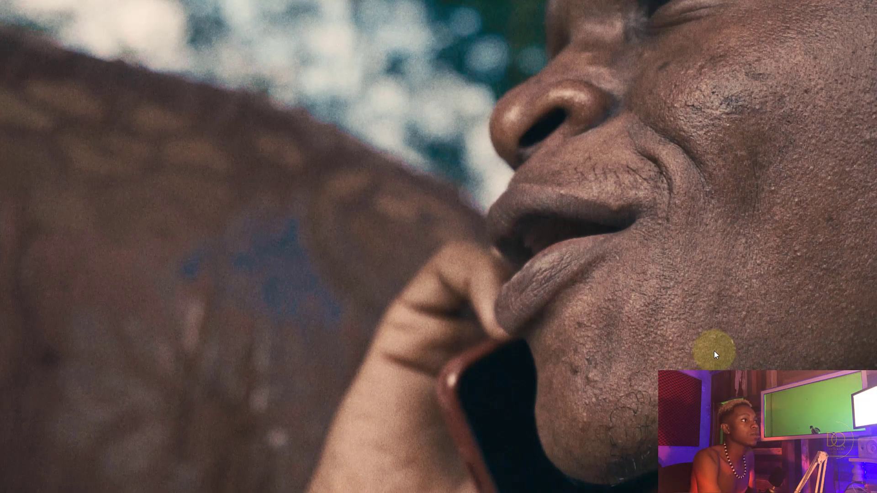
key("p")
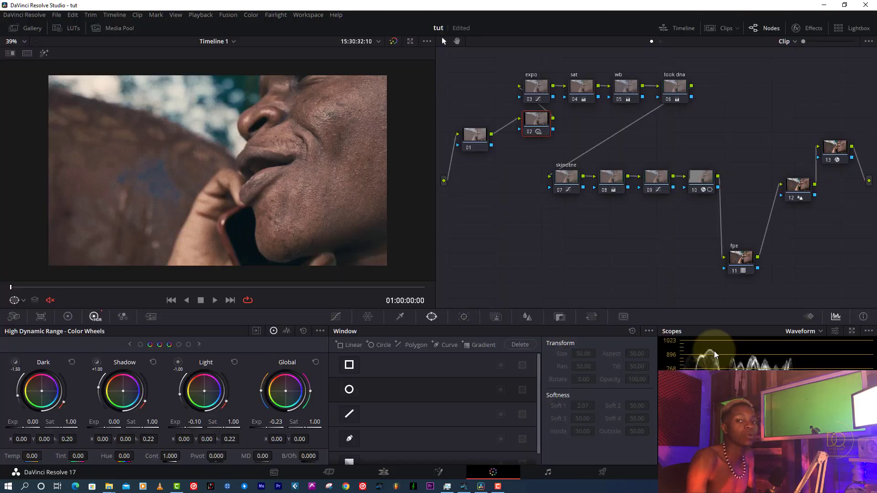